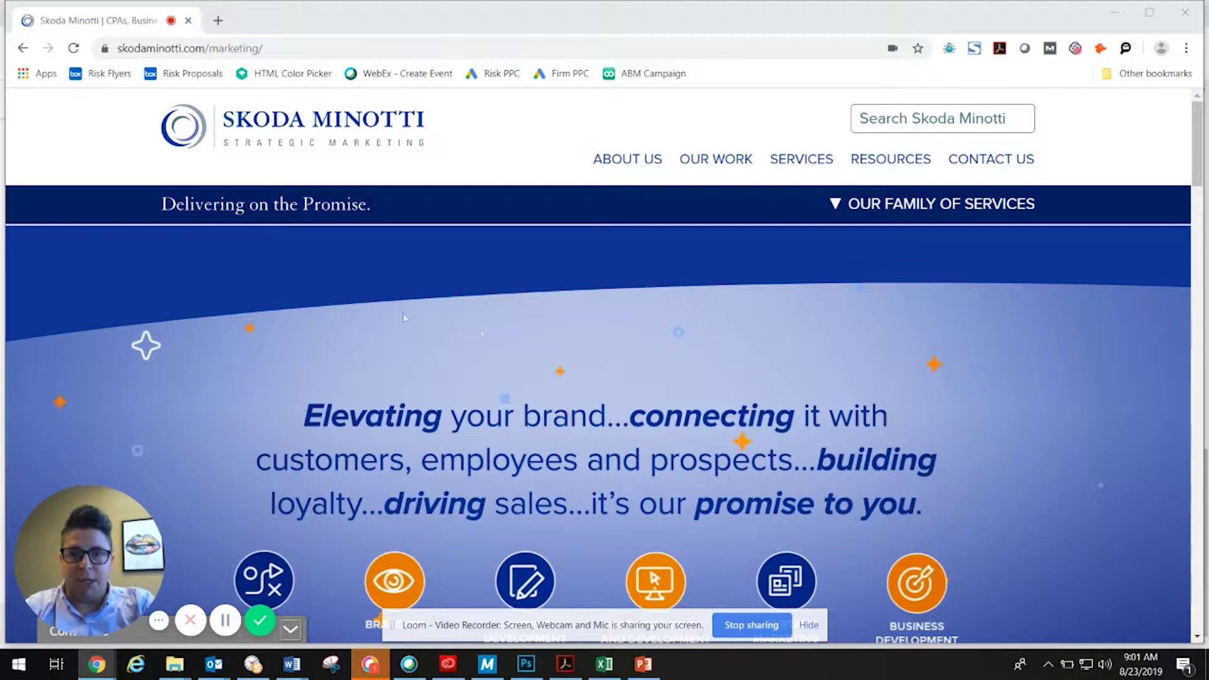
Load google.com/business in Chrome in place of the Skoda Minotti marketing site.
left_click(284, 52)
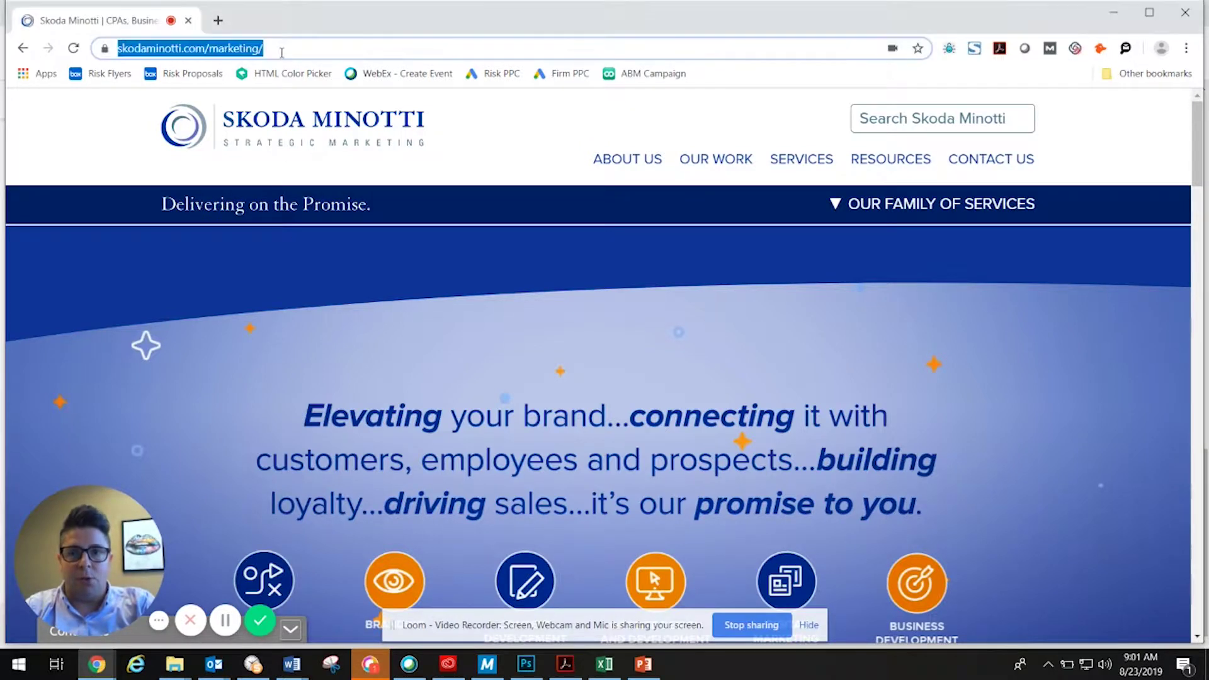
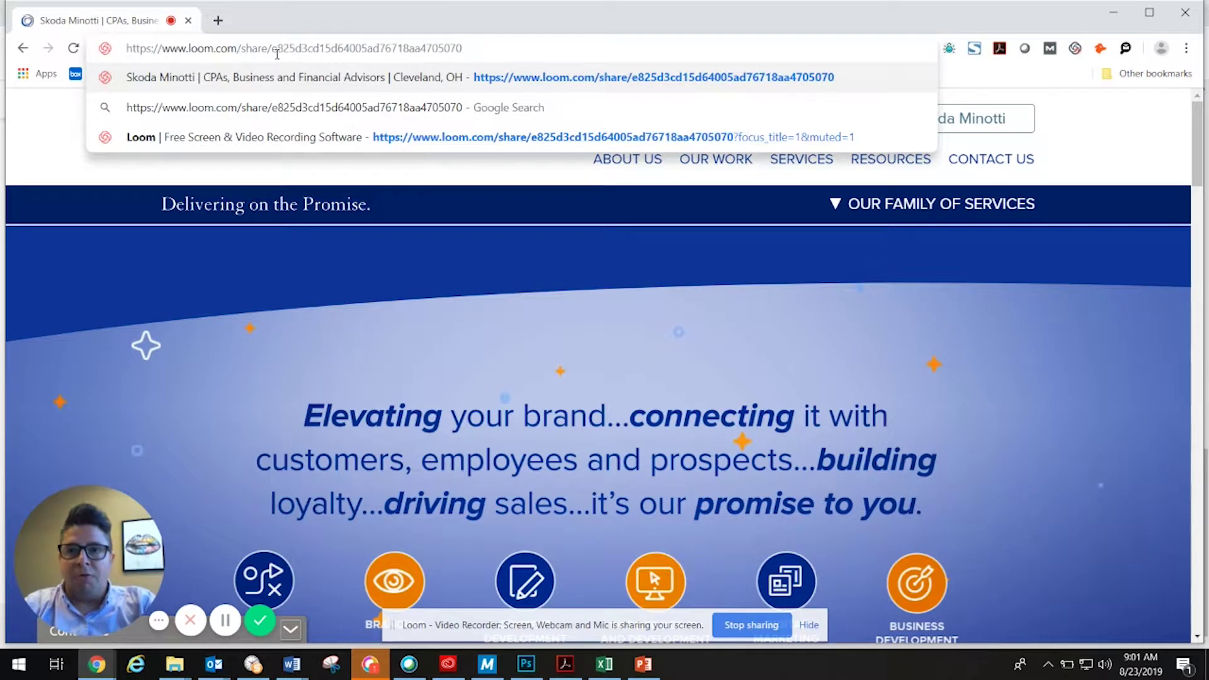
triple_click(252, 49)
type("google.com/business")
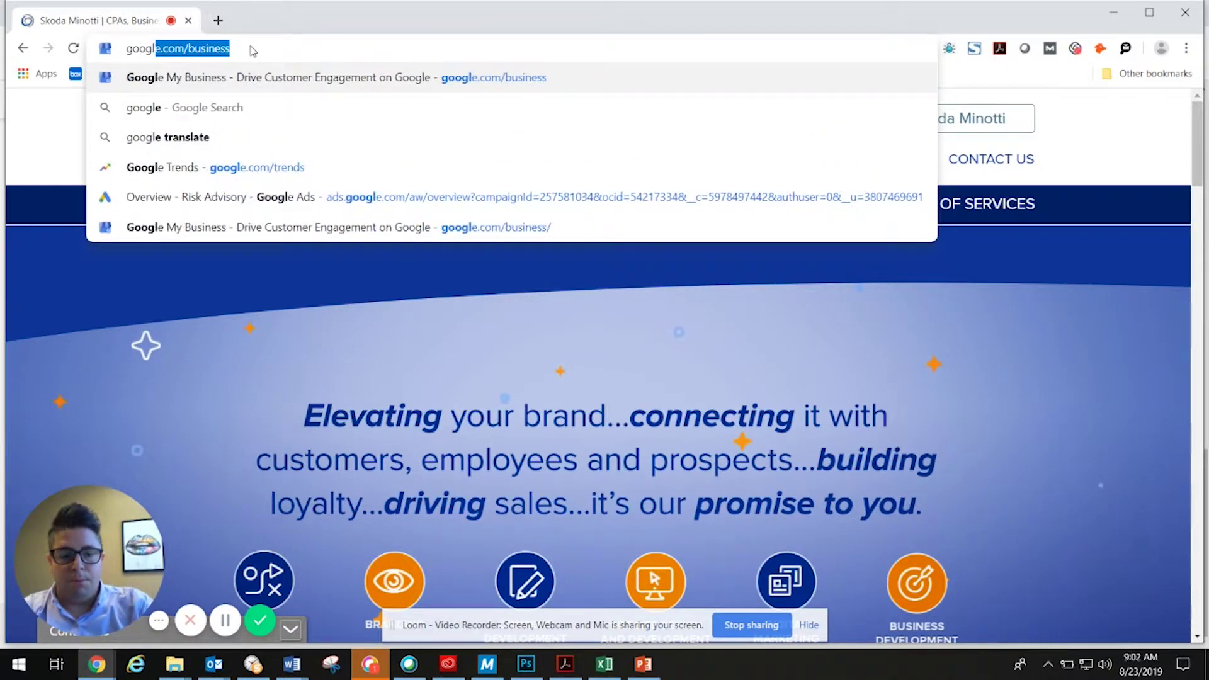
key("Return")
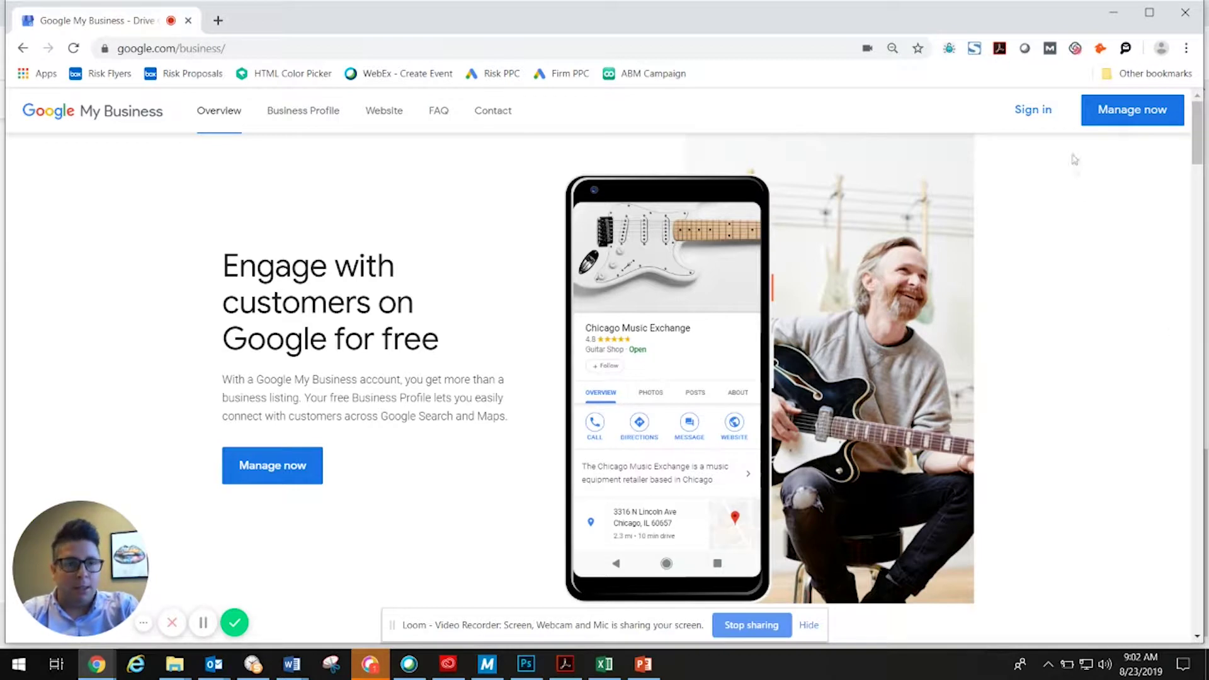
Sign in to Google My Business with the work account and its saved password.
left_click(1033, 112)
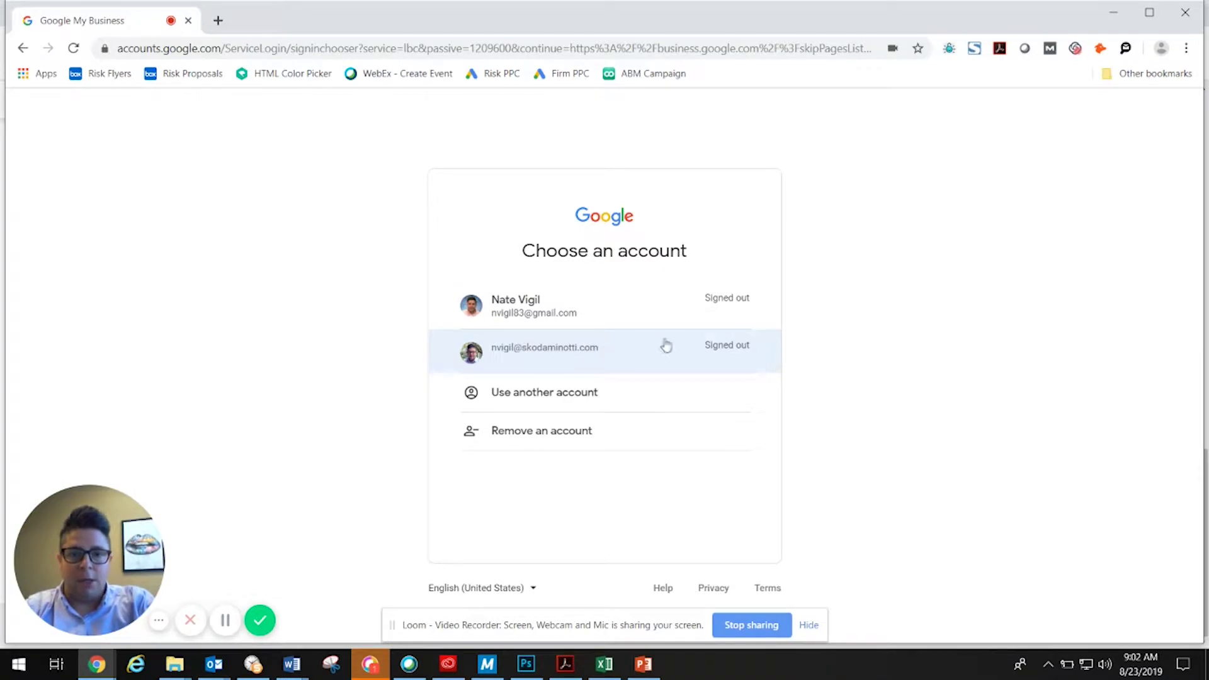
left_click(628, 351)
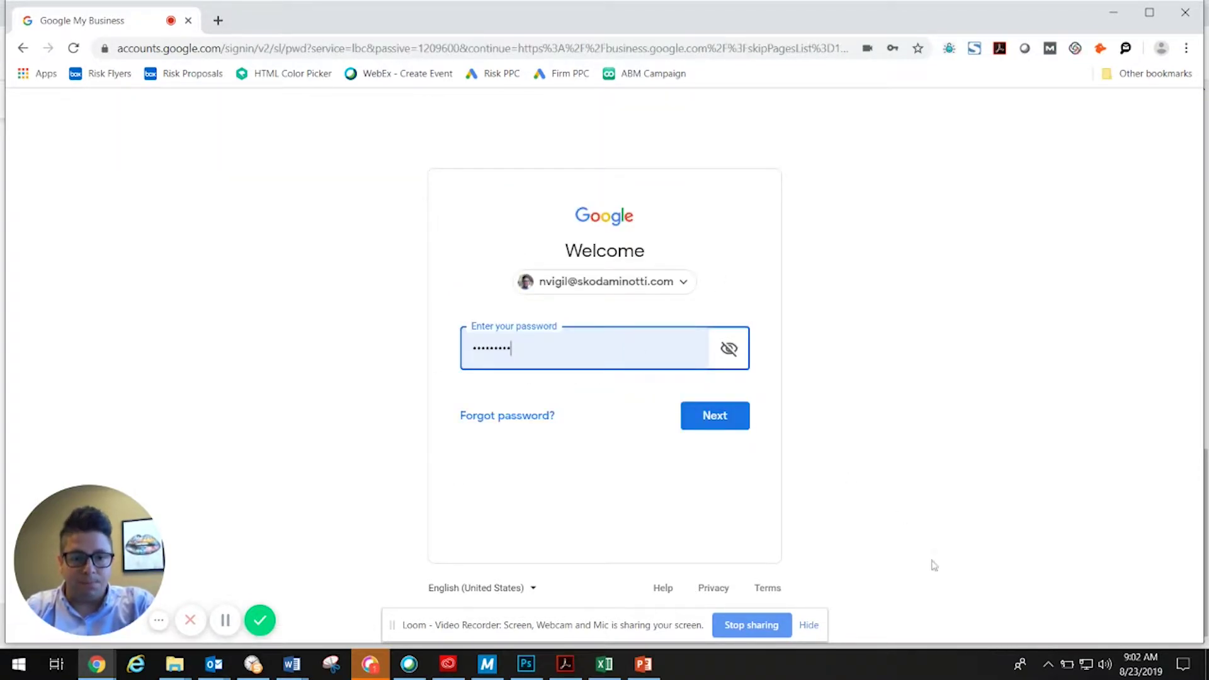
left_click(712, 419)
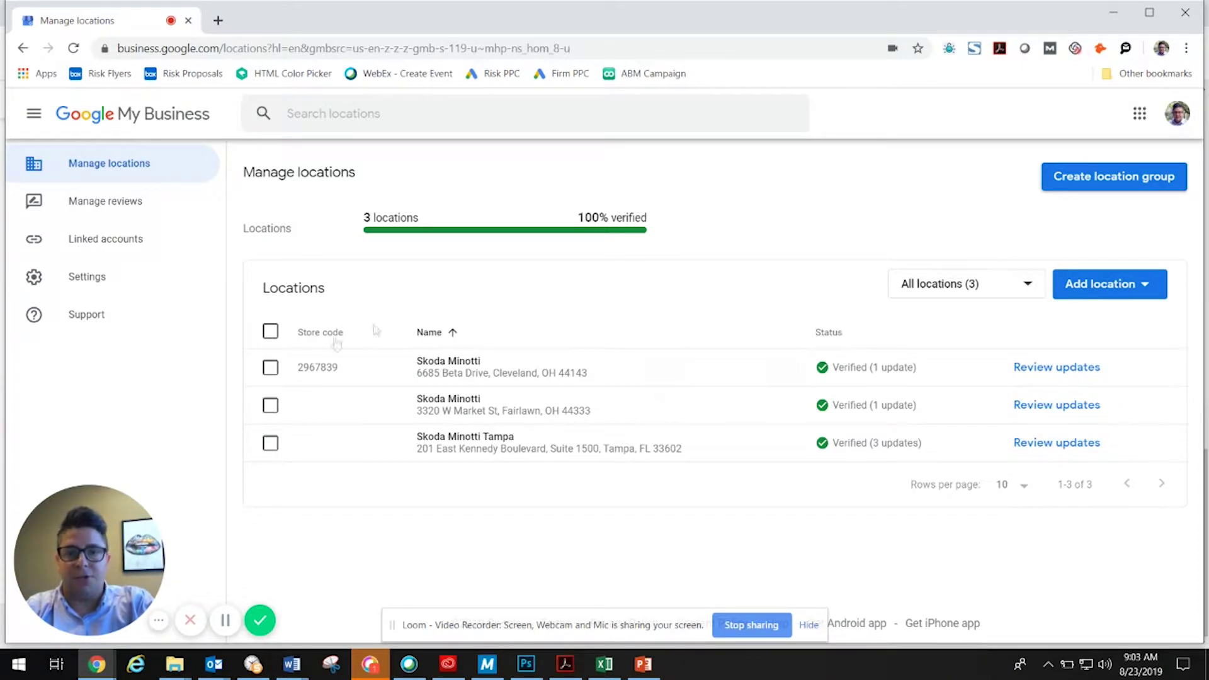
Show the Add single location and Import locations choices.
left_click(1147, 288)
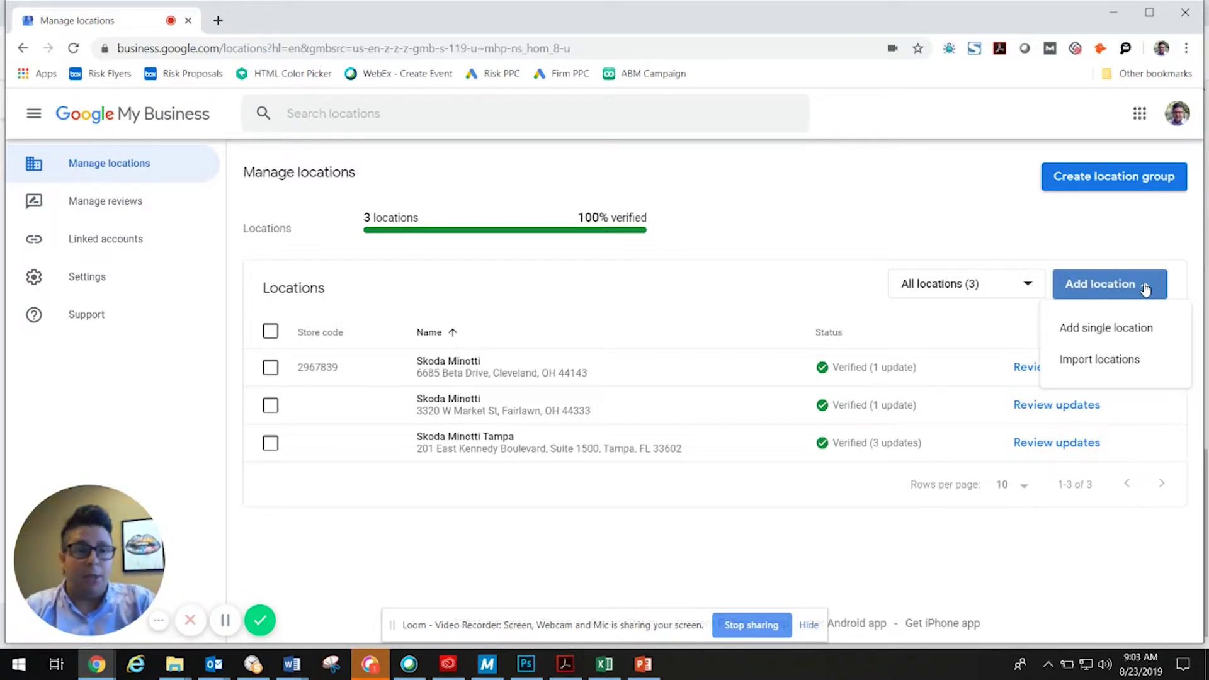
left_click(1078, 330)
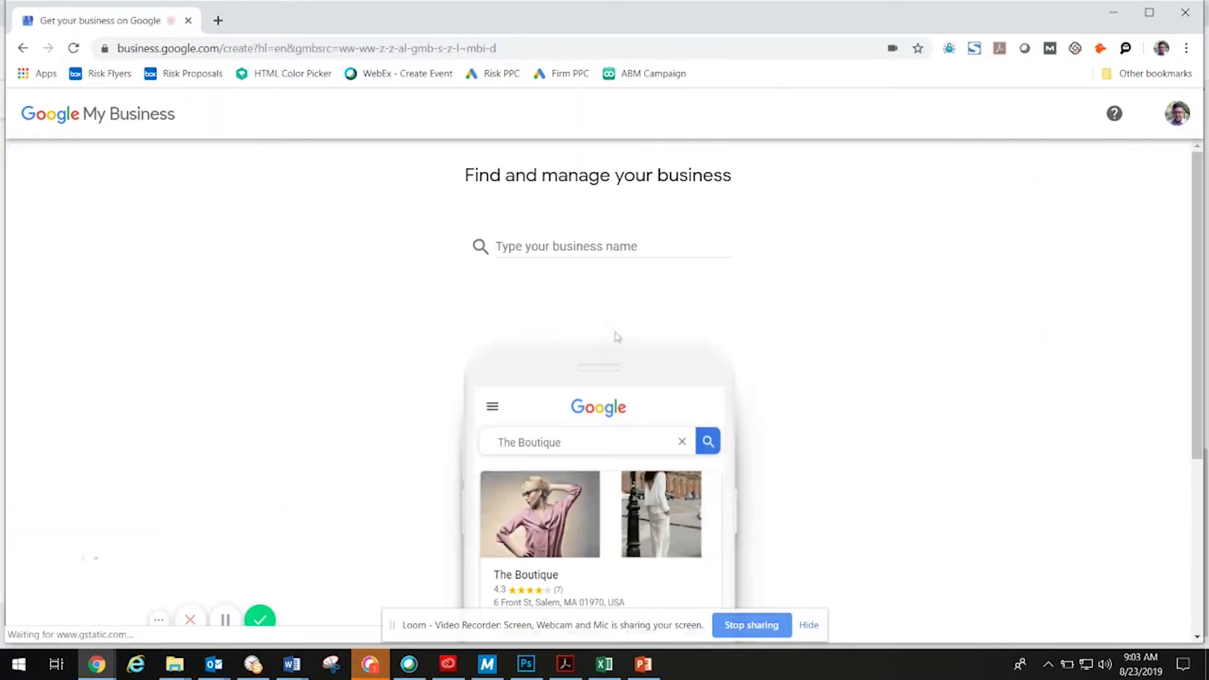
left_click(520, 247)
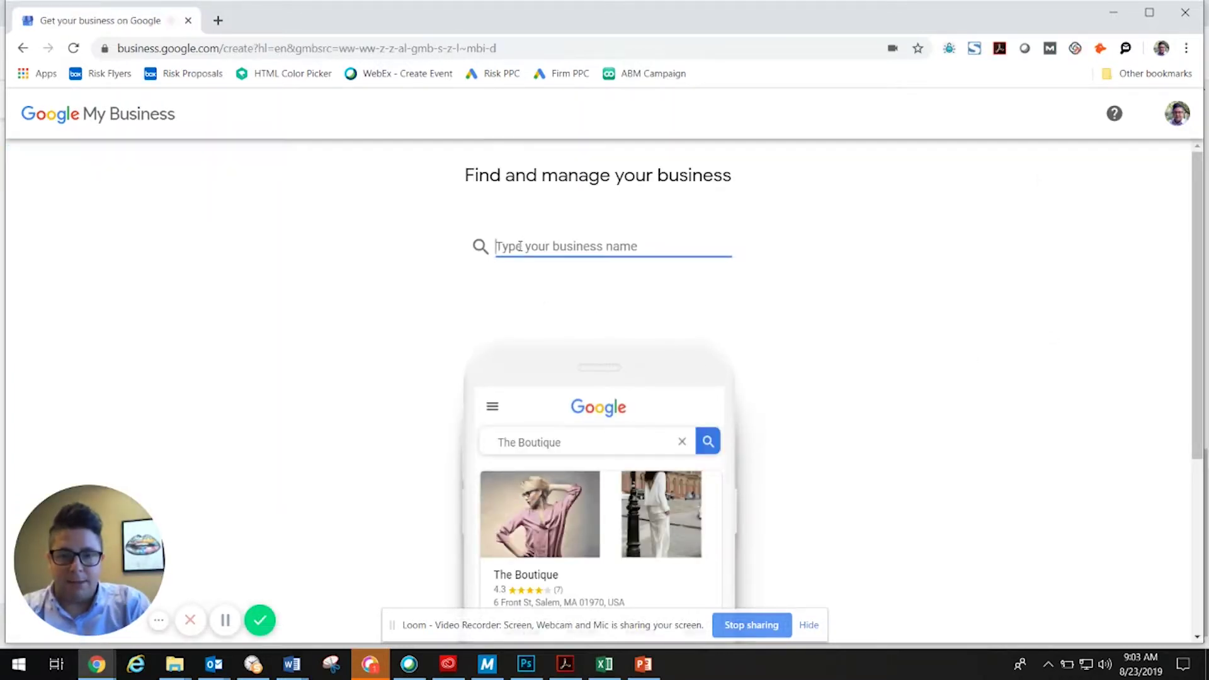
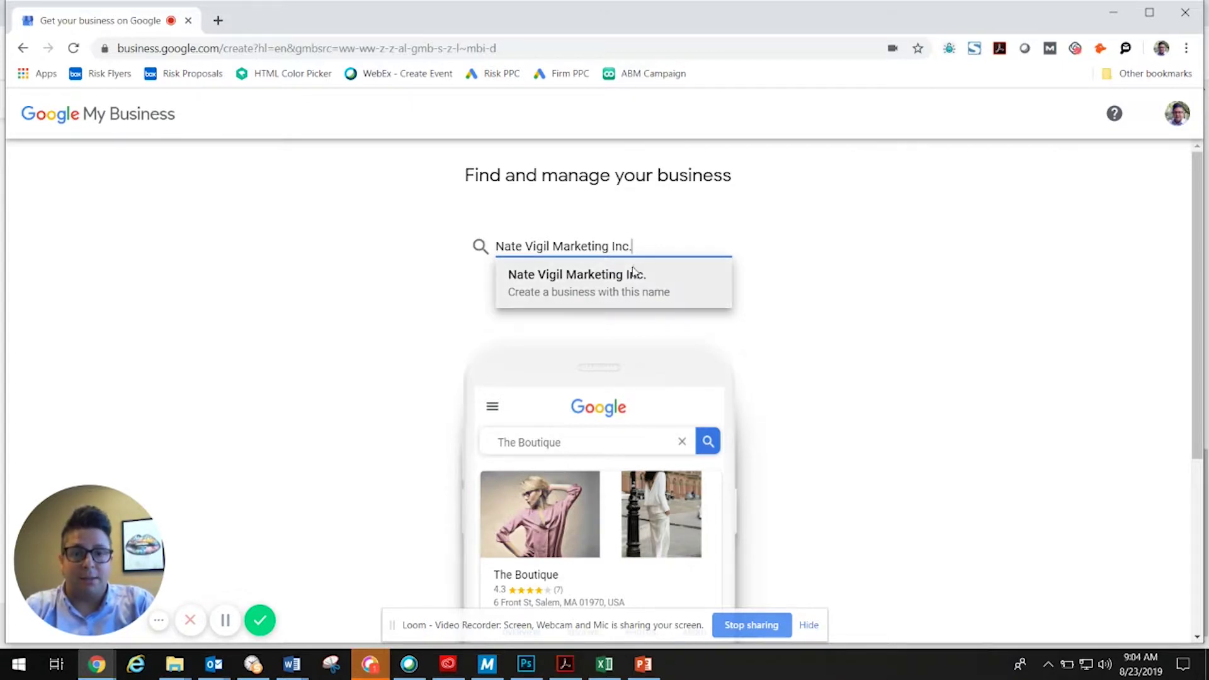
left_click(543, 286)
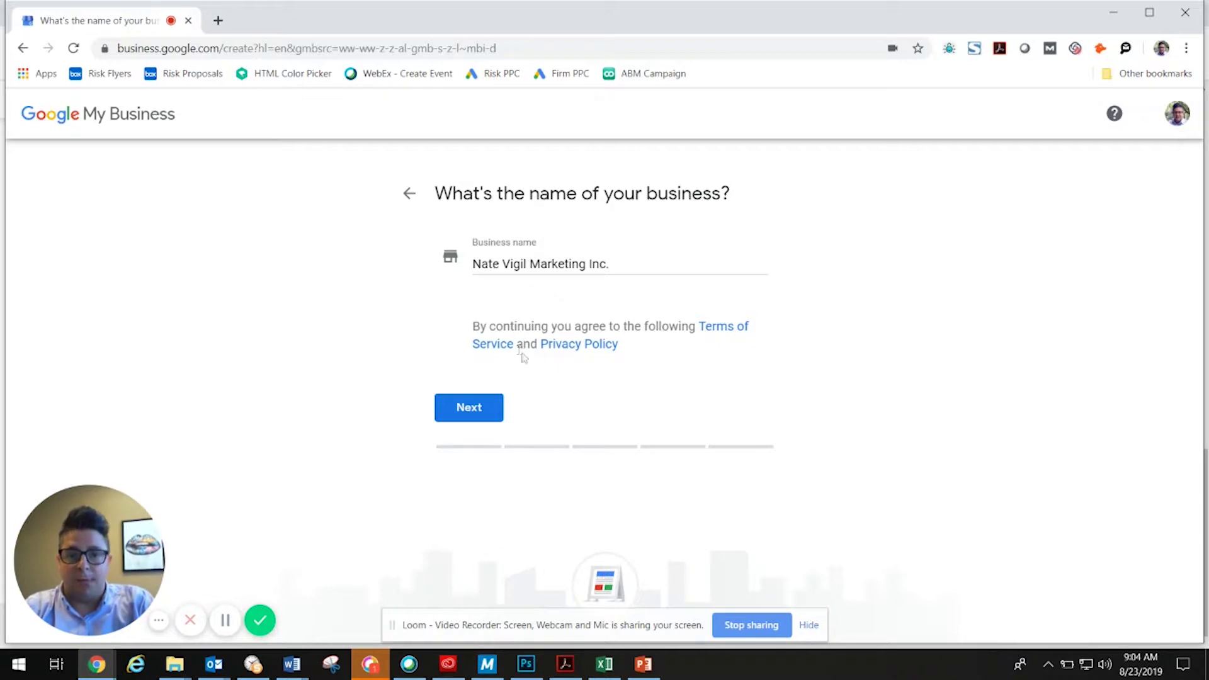
left_click(471, 409)
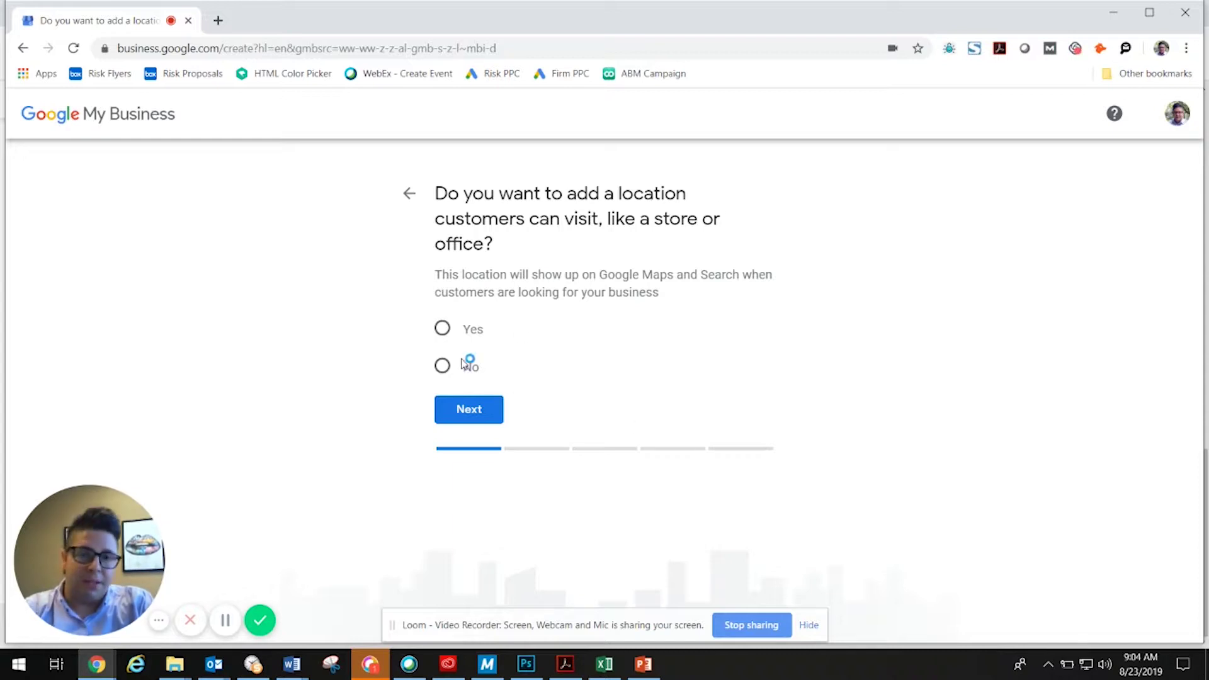
Mark the business as customer-visitable and enter the saved Tampa, Florida street address.
left_click(443, 330)
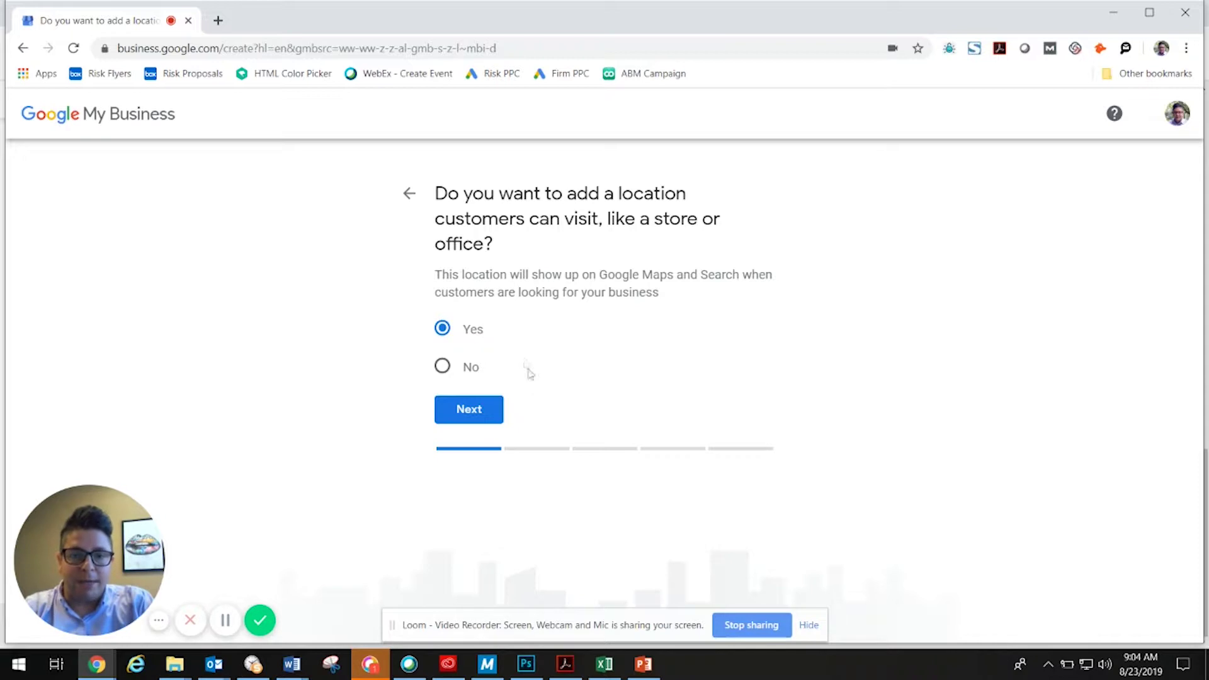
left_click(468, 410)
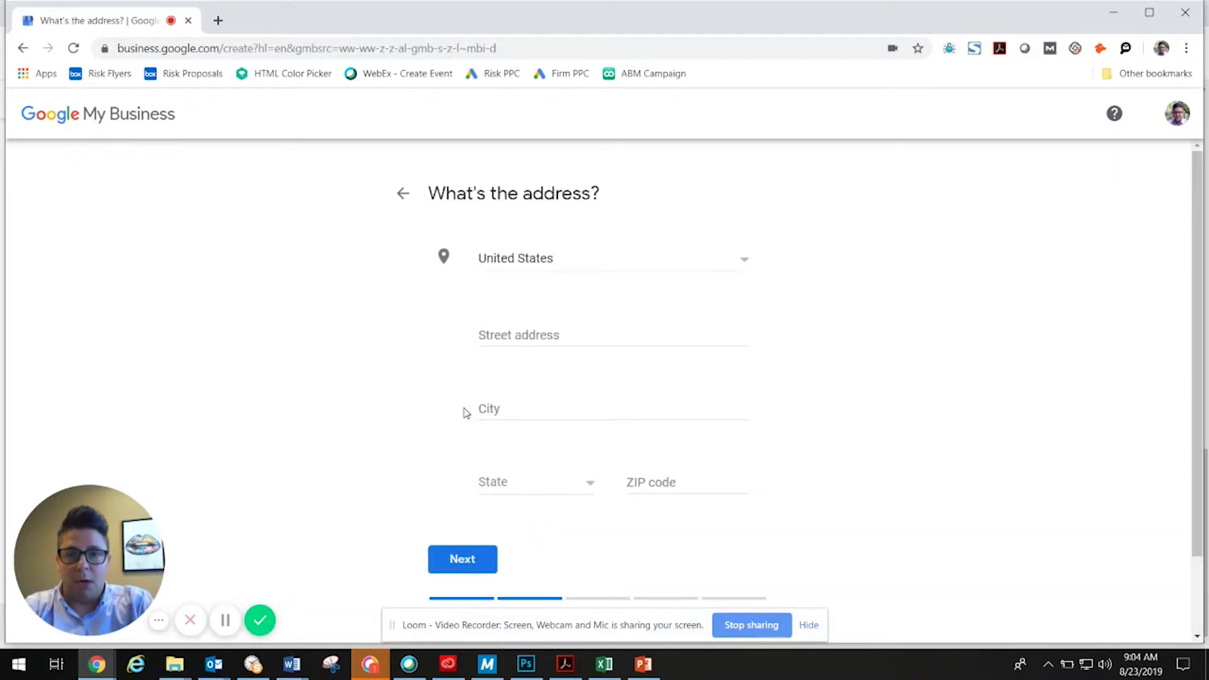
left_click(490, 337)
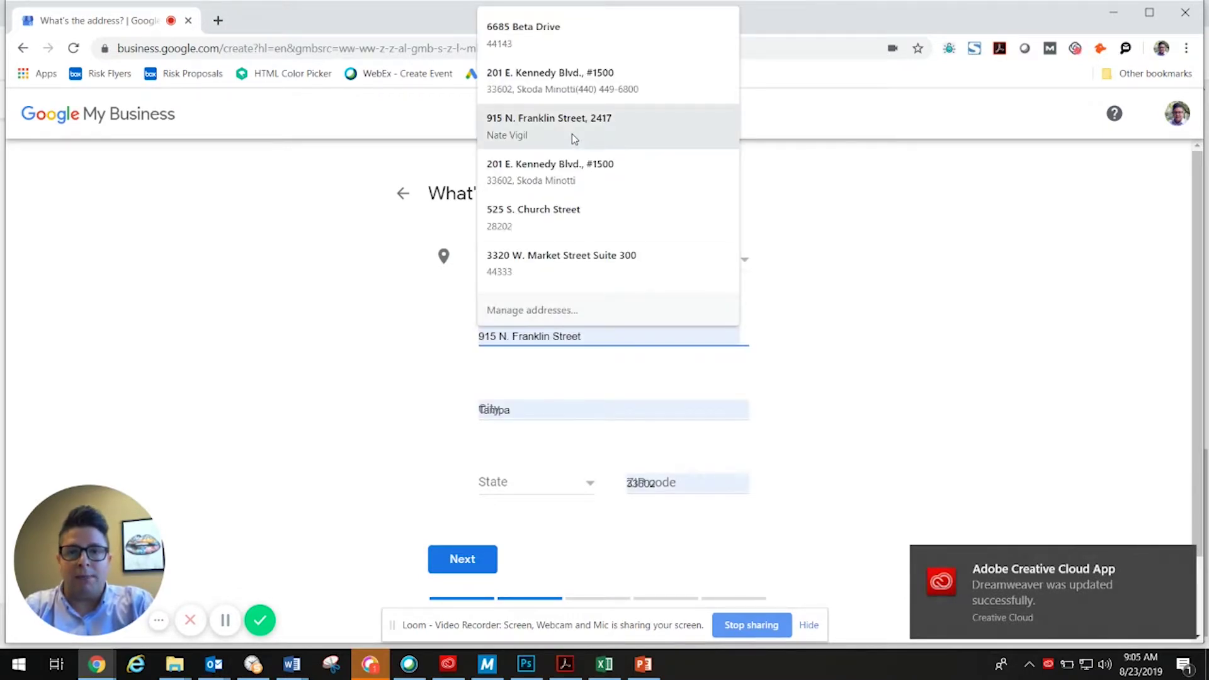
left_click(543, 176)
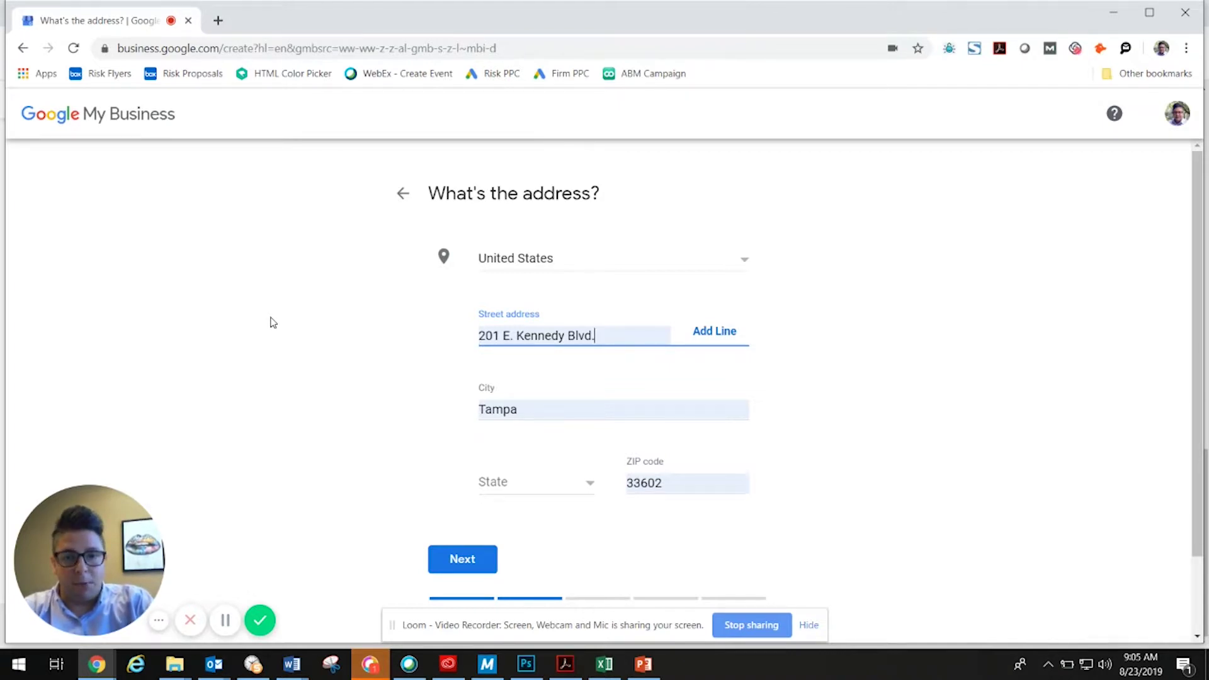
left_click(499, 484)
left_click_drag(619, 459, 601, 490)
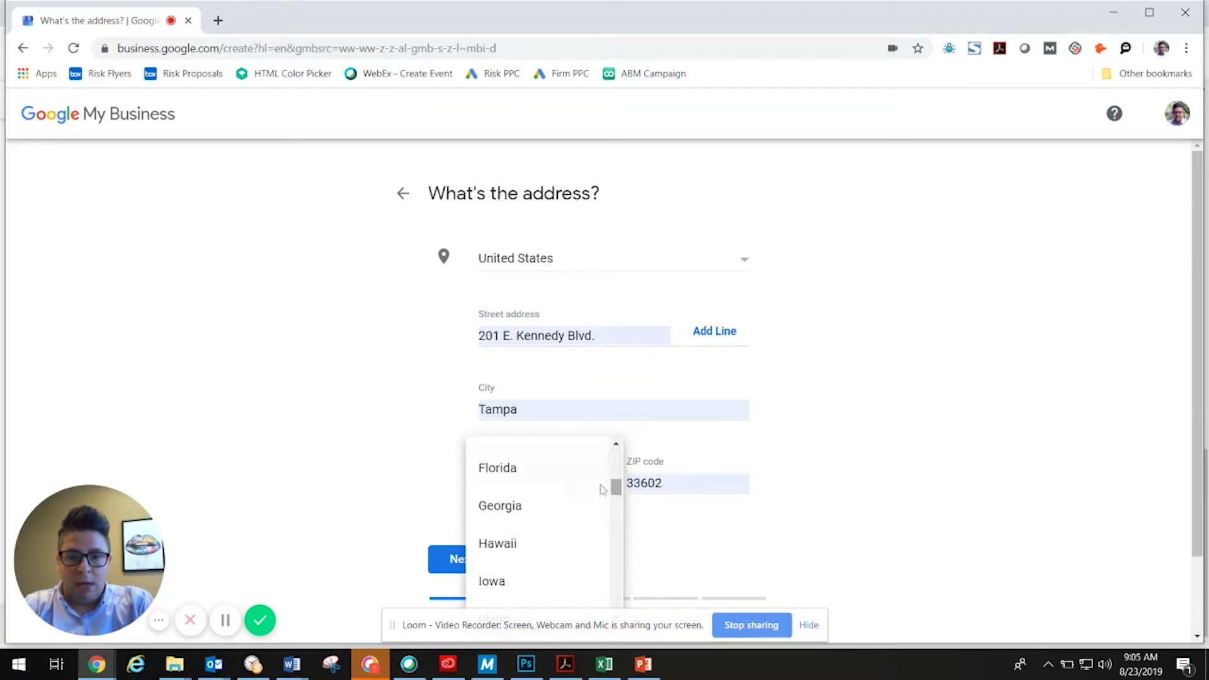
left_click(525, 477)
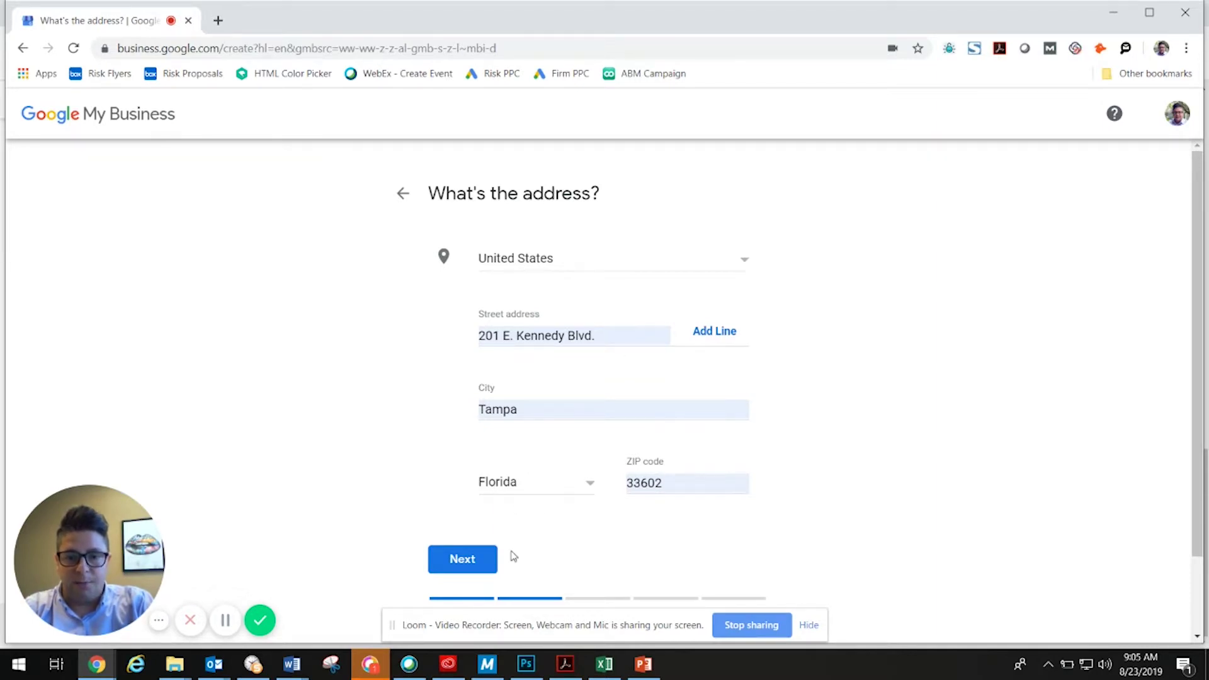
left_click(448, 562)
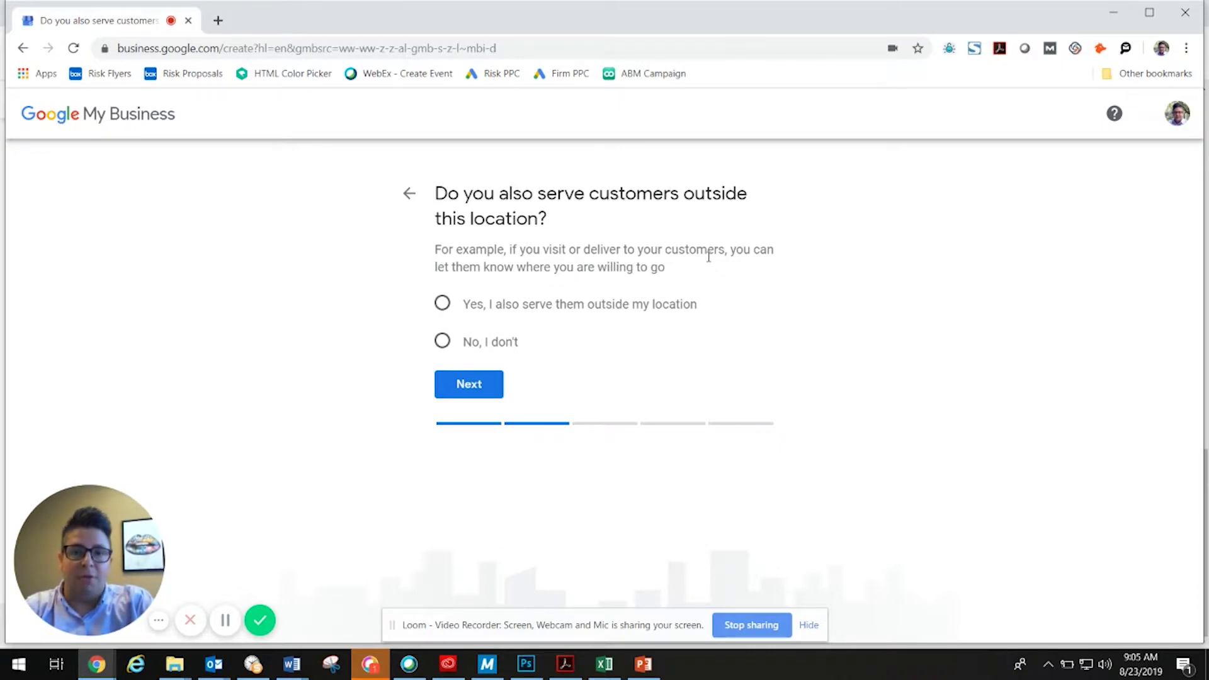
Answer yes to also serving customers outside the business location.
left_click(443, 304)
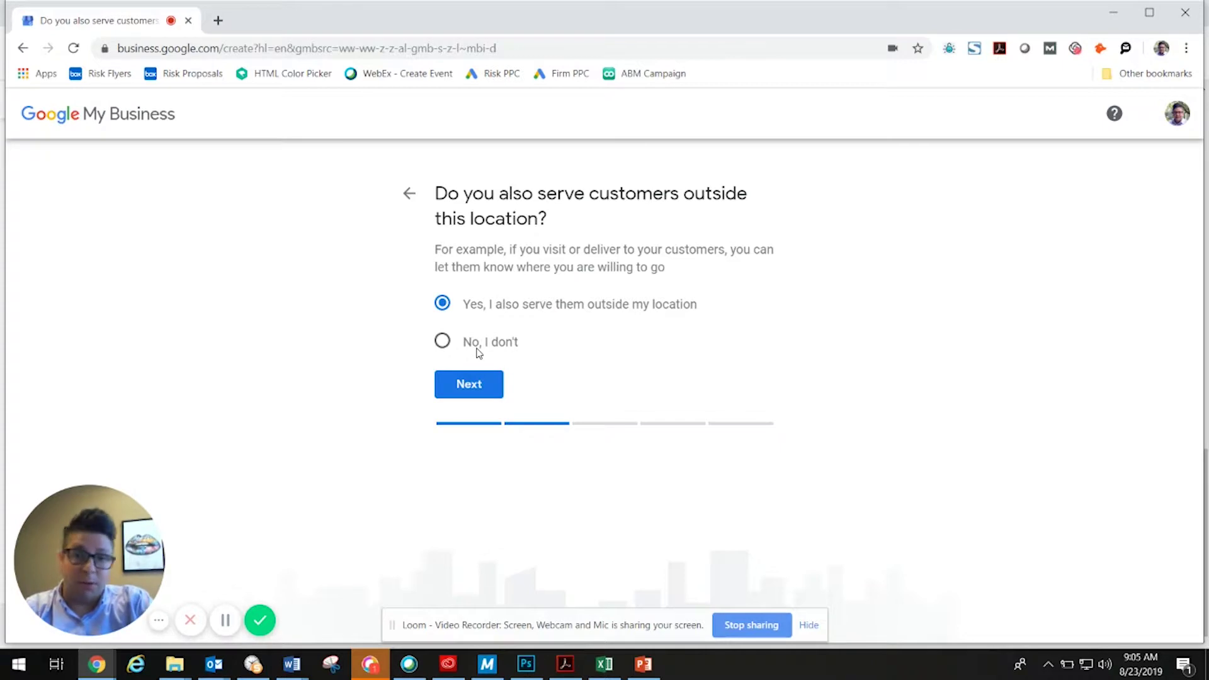
left_click(469, 384)
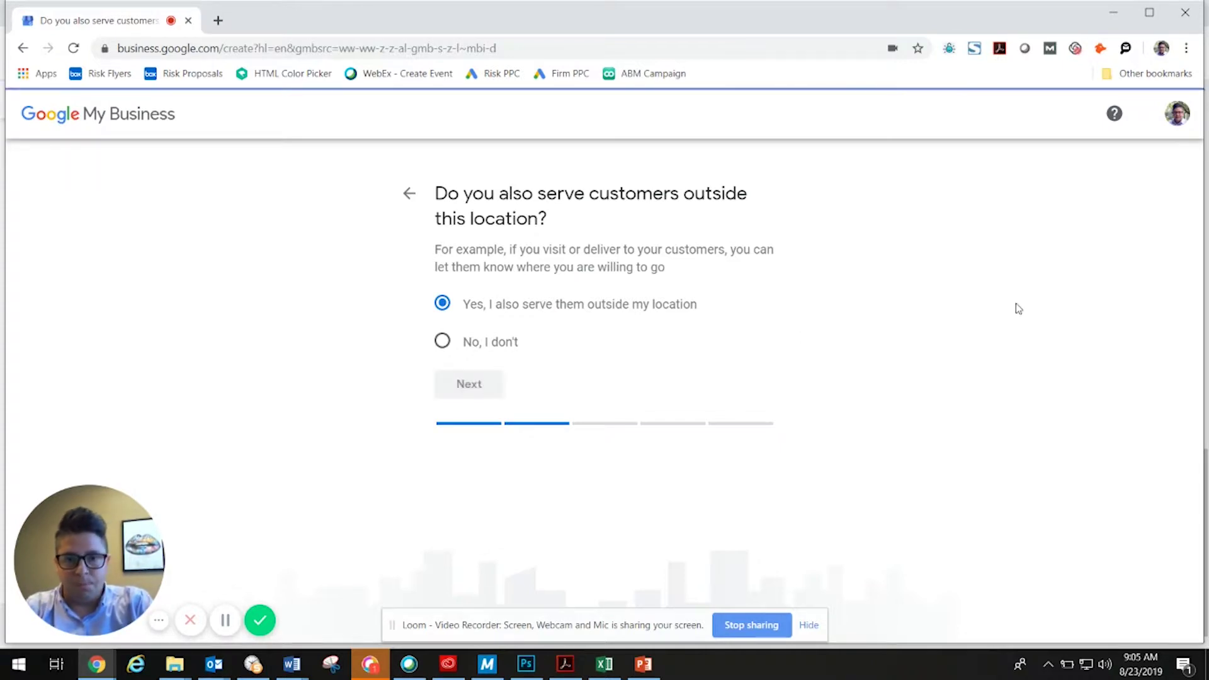
left_click(475, 307)
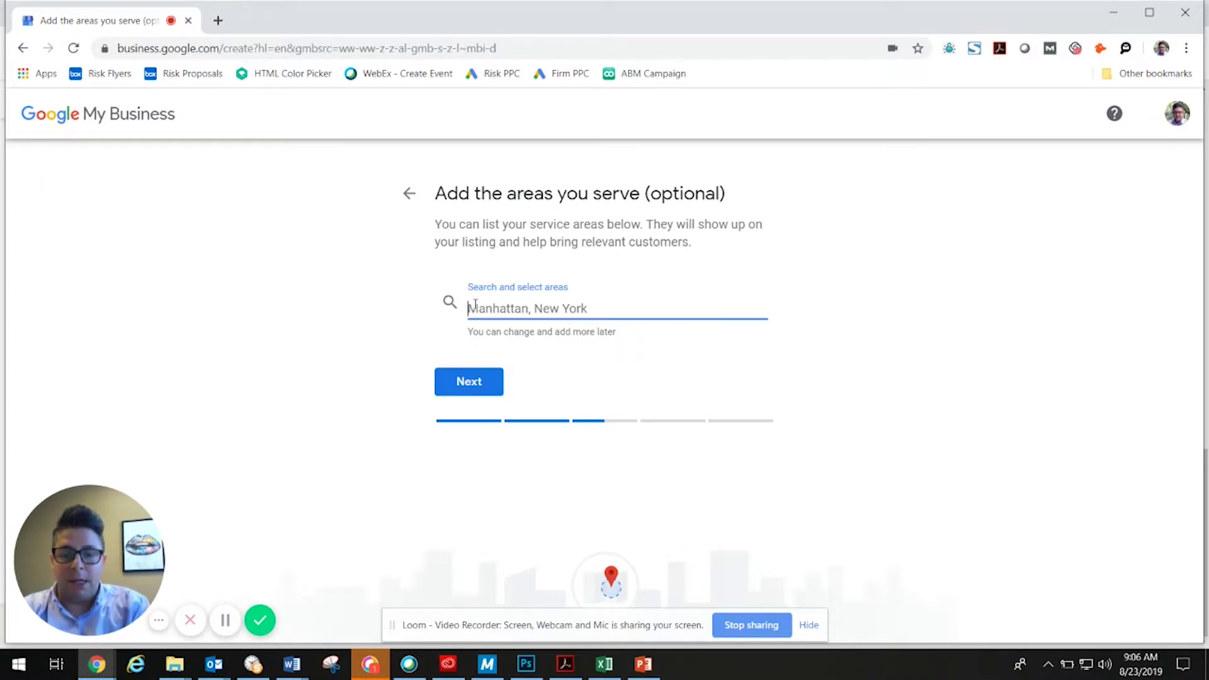
Add St. Petersburg, Brandon and Bradenton, FL as the business's service areas.
type("st peter")
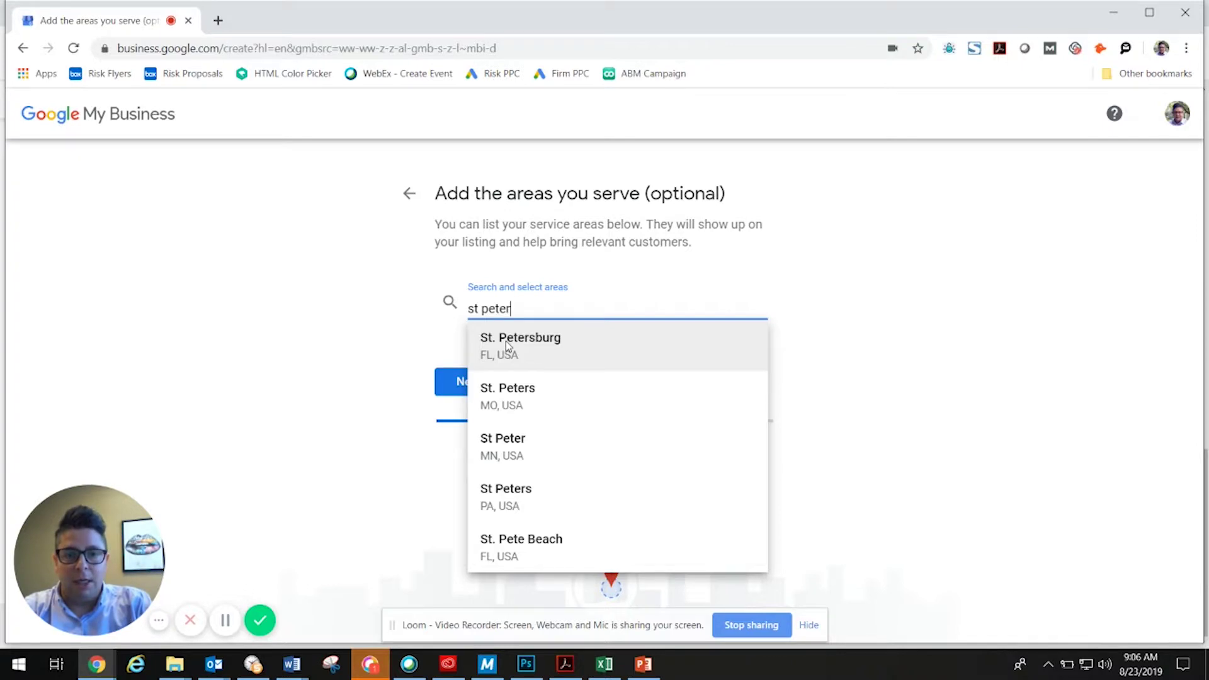
left_click(506, 343)
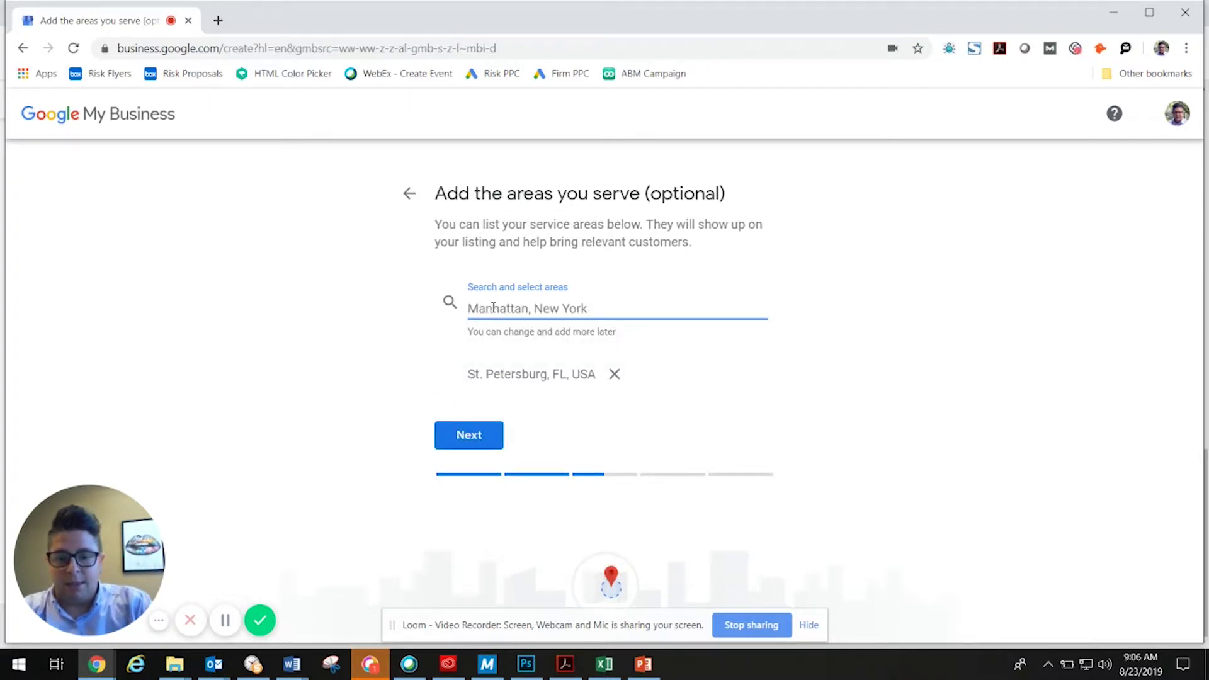
type("brandon")
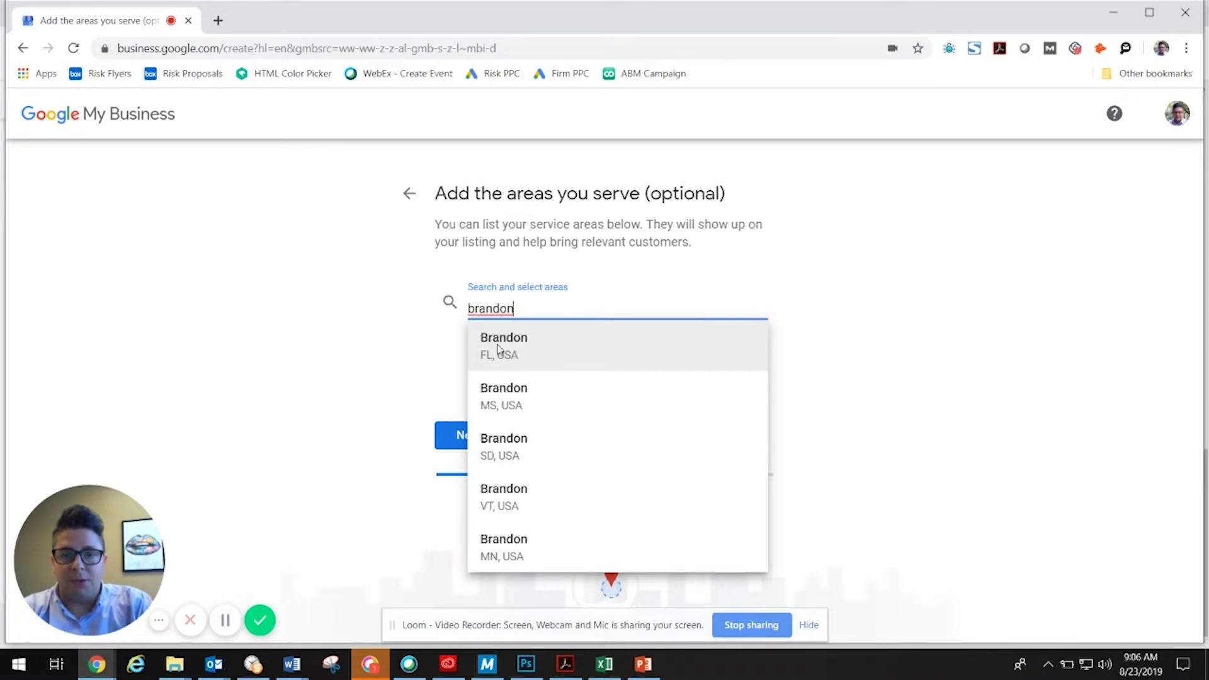
left_click(501, 347)
type("brad")
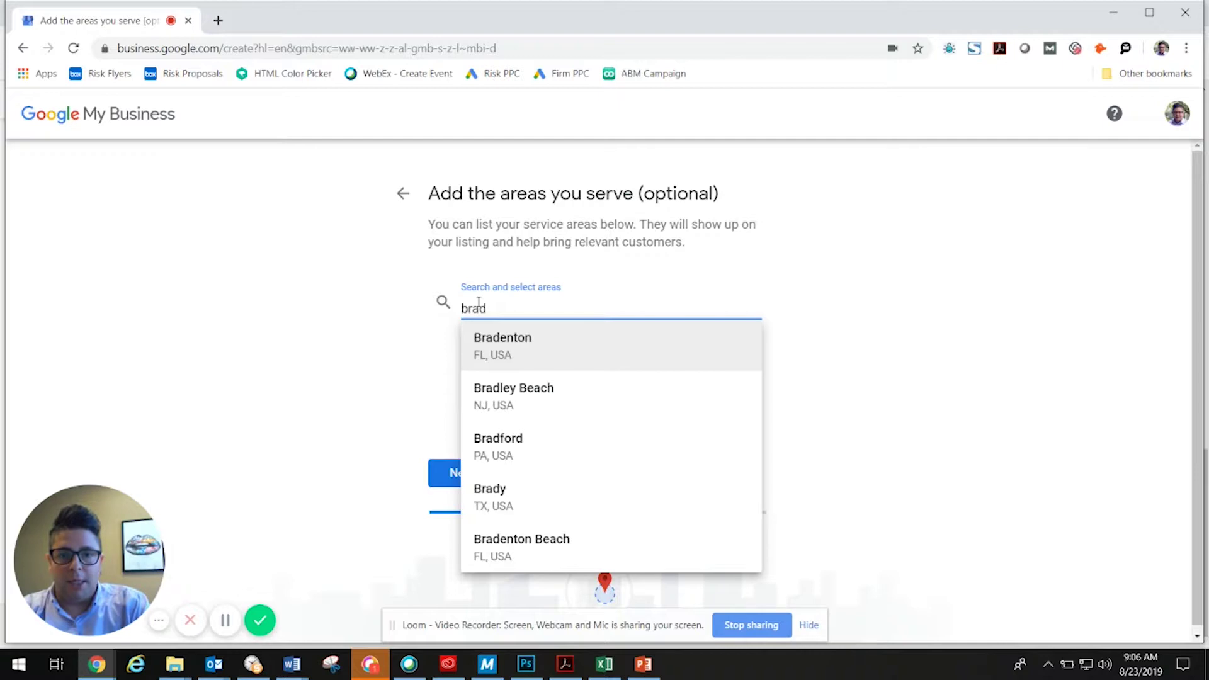
left_click(490, 345)
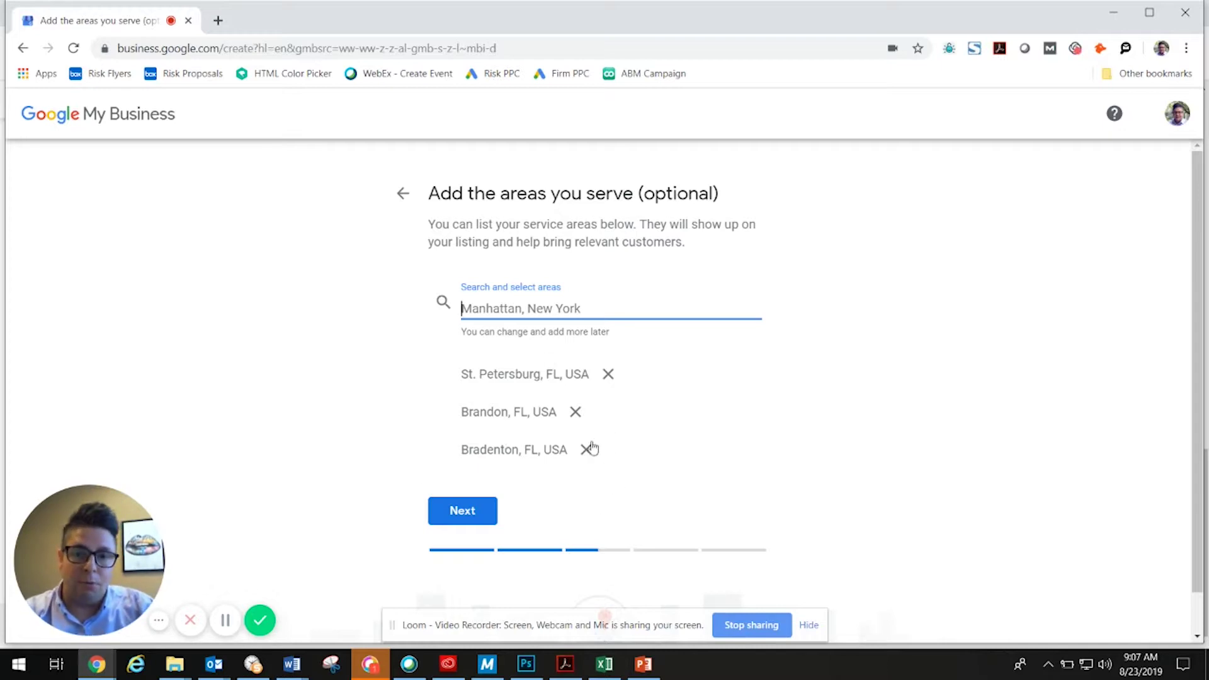
left_click(454, 525)
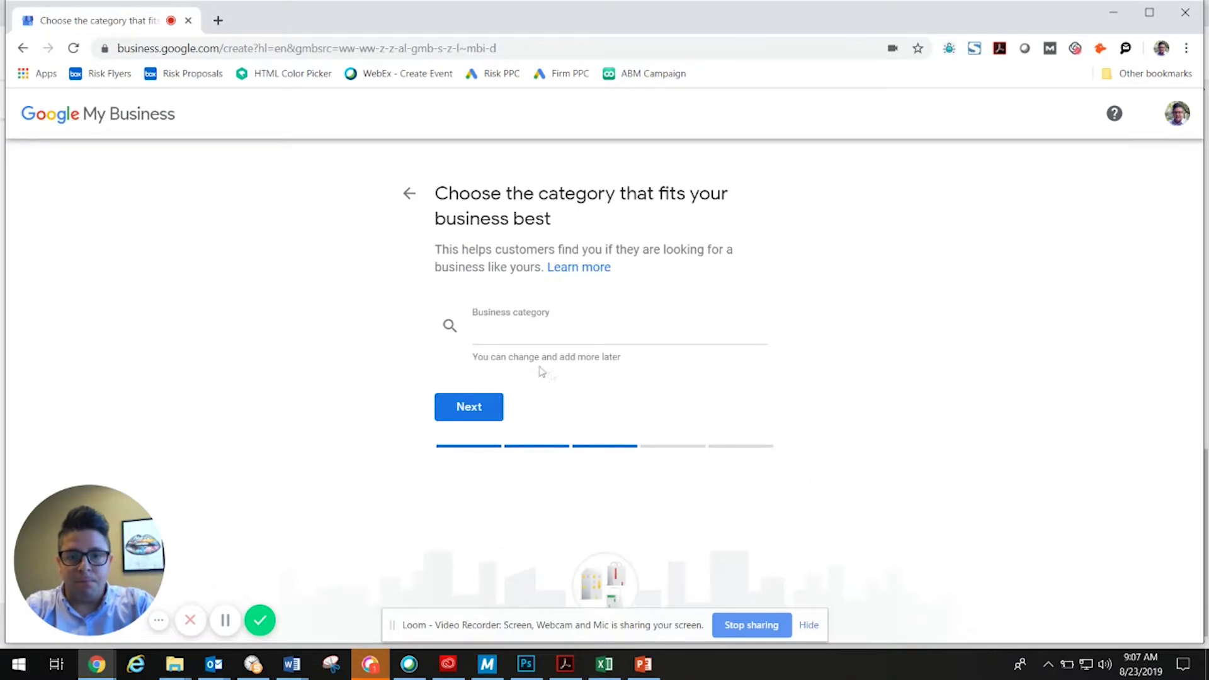
Search 'marketing' and set Marketing consultant as the business category.
left_click(492, 334)
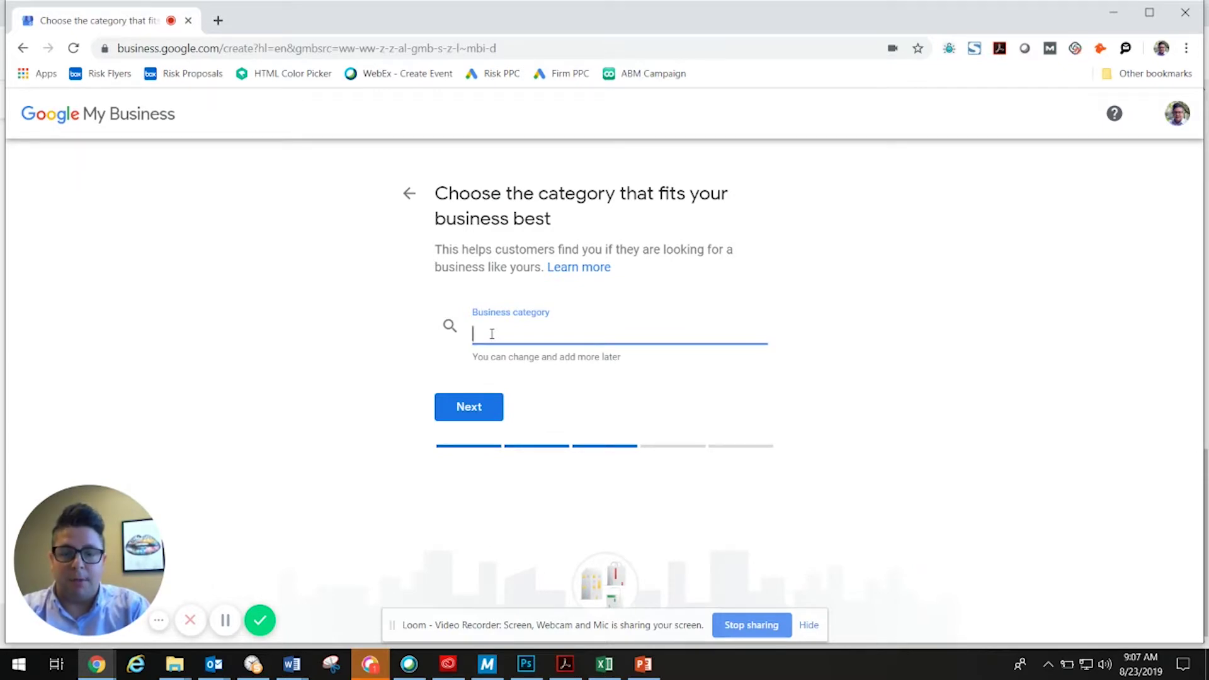
type("market")
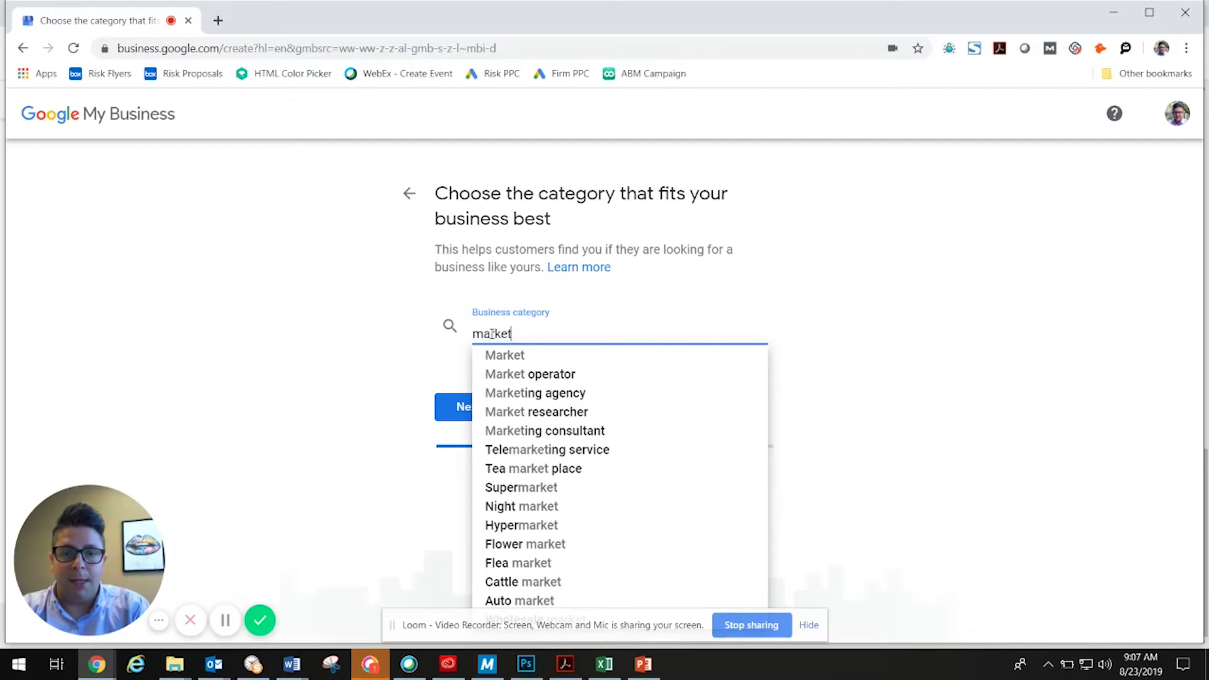
type("ing")
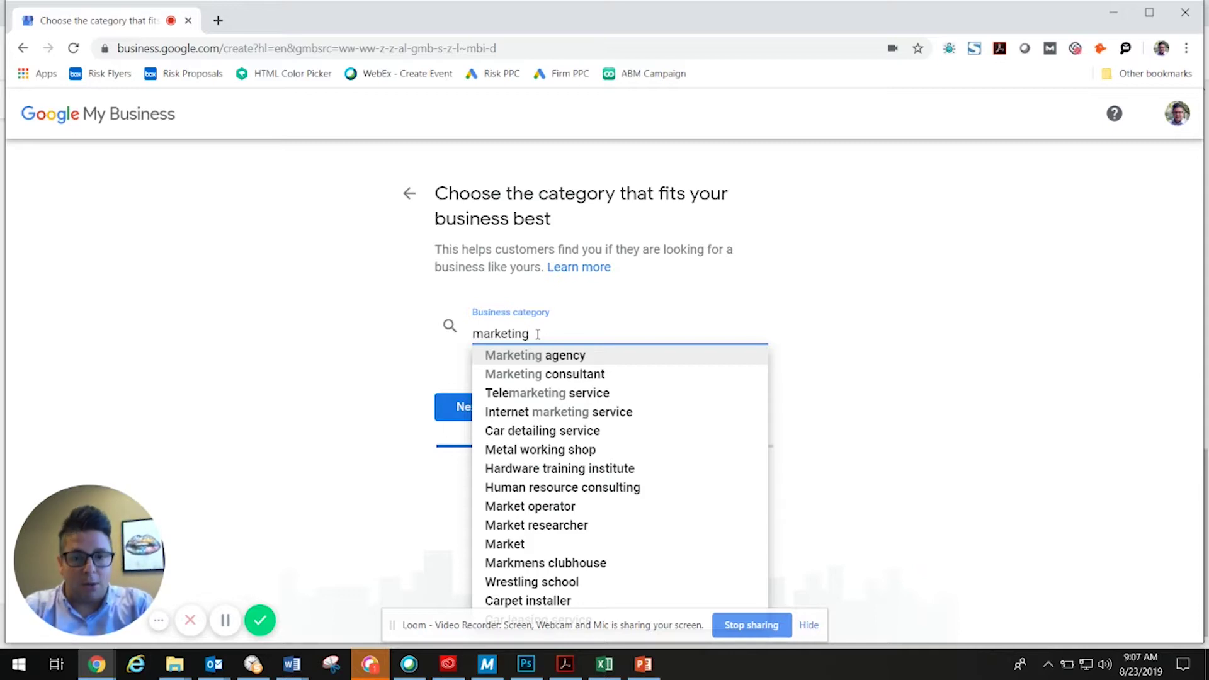
left_click(496, 379)
left_click(465, 406)
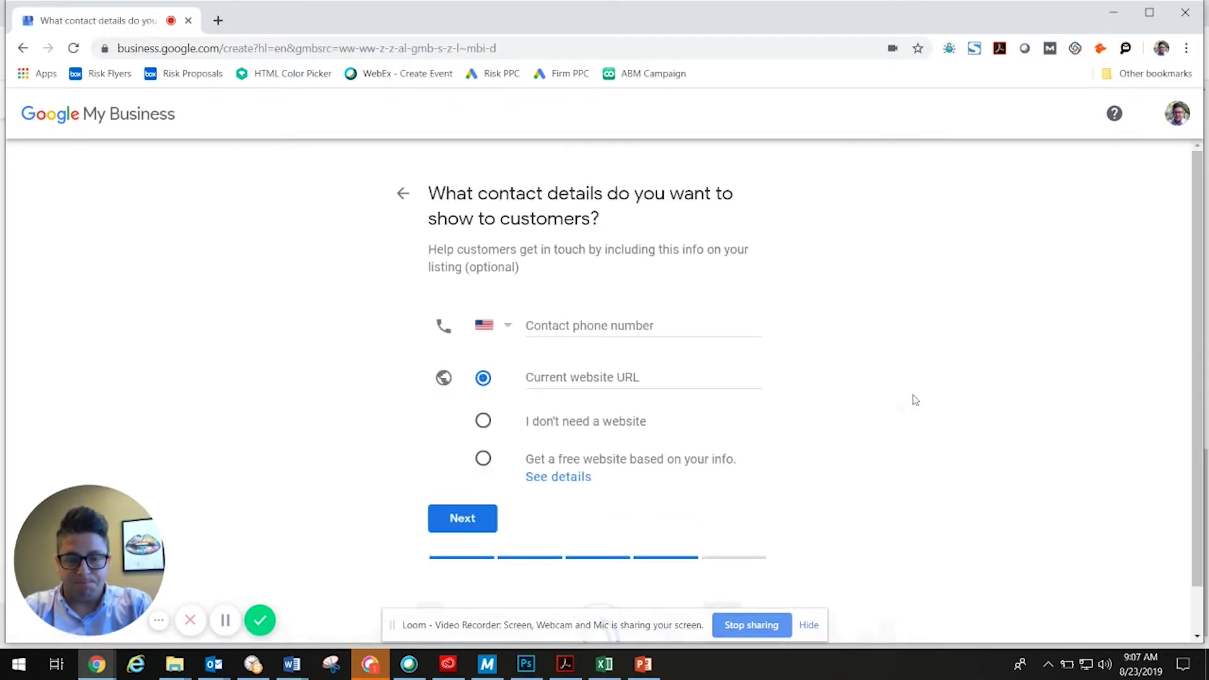
Fill the contact phone with the saved business number, leaving the website empty.
left_click(533, 319)
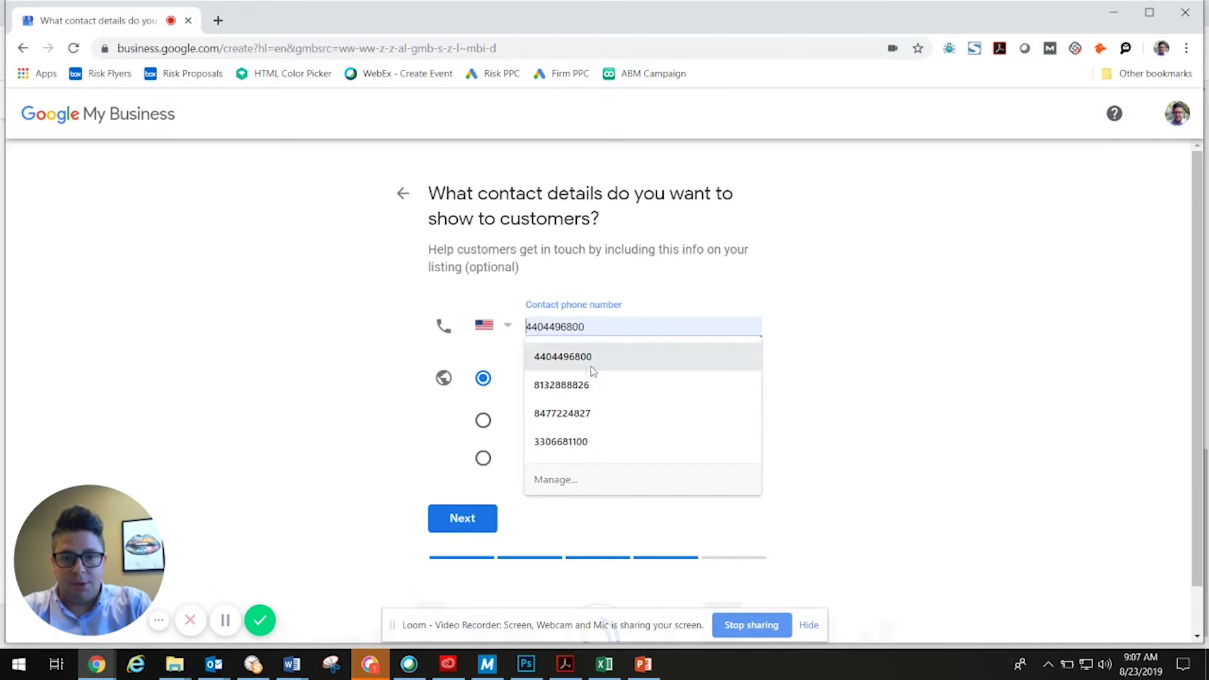
left_click(546, 383)
left_click(537, 371)
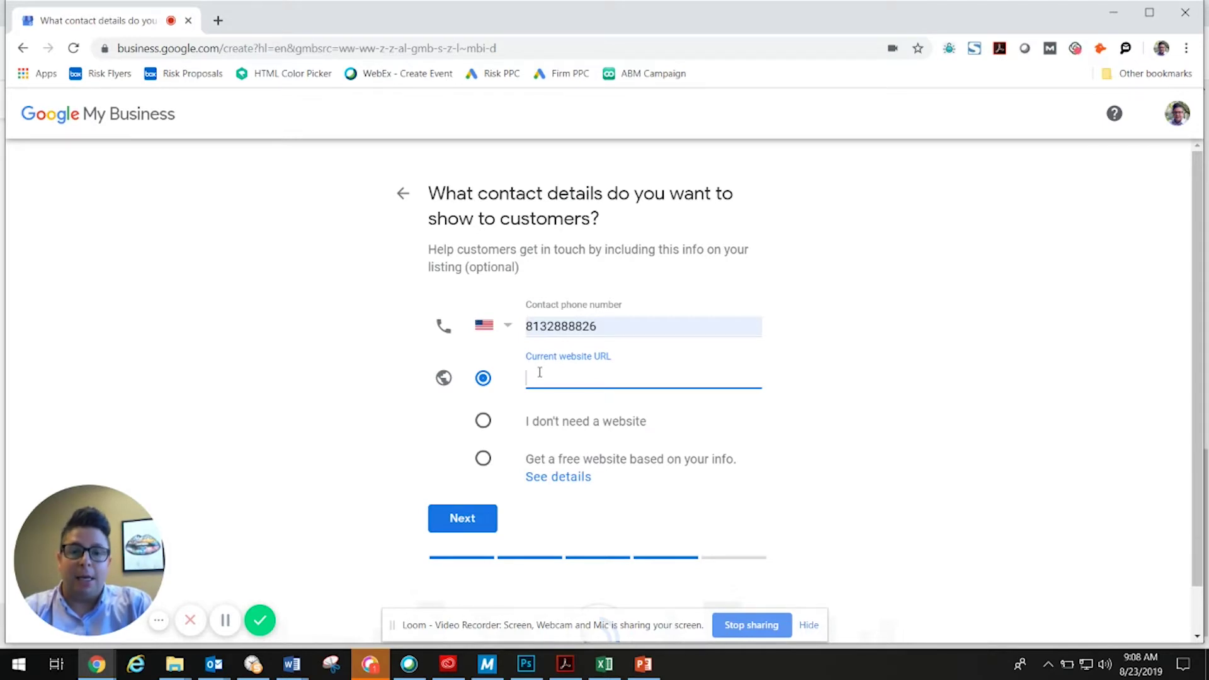
left_click(532, 327)
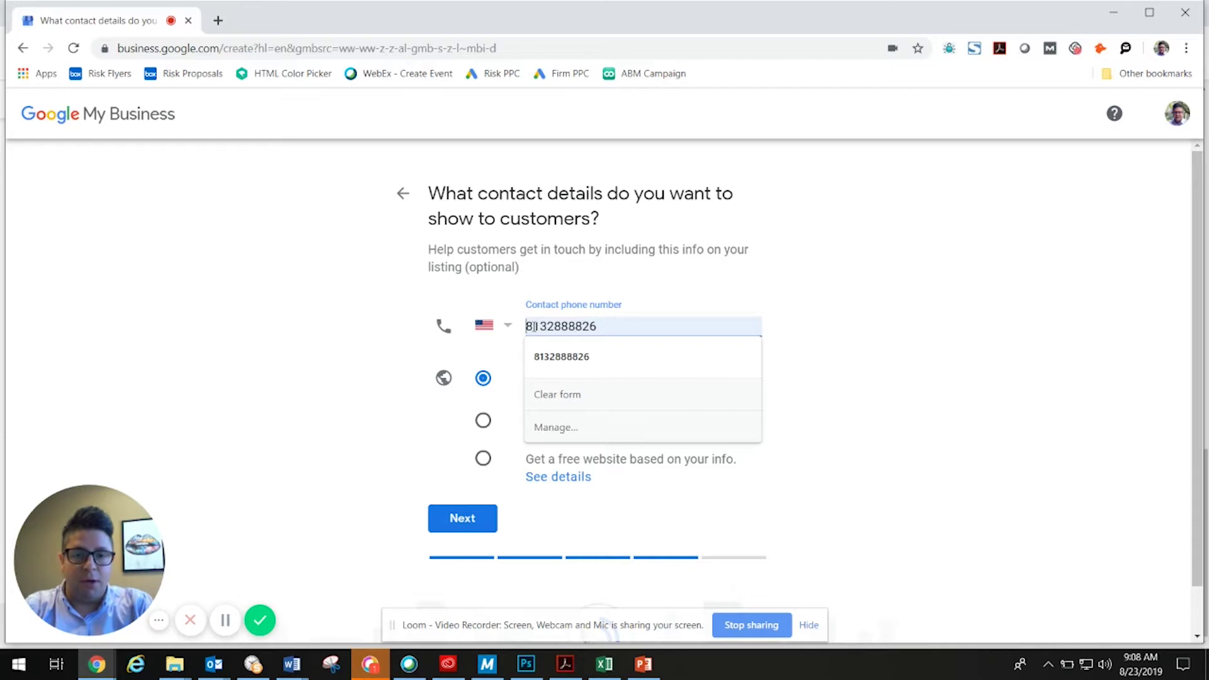
left_click_drag(629, 324, 508, 328)
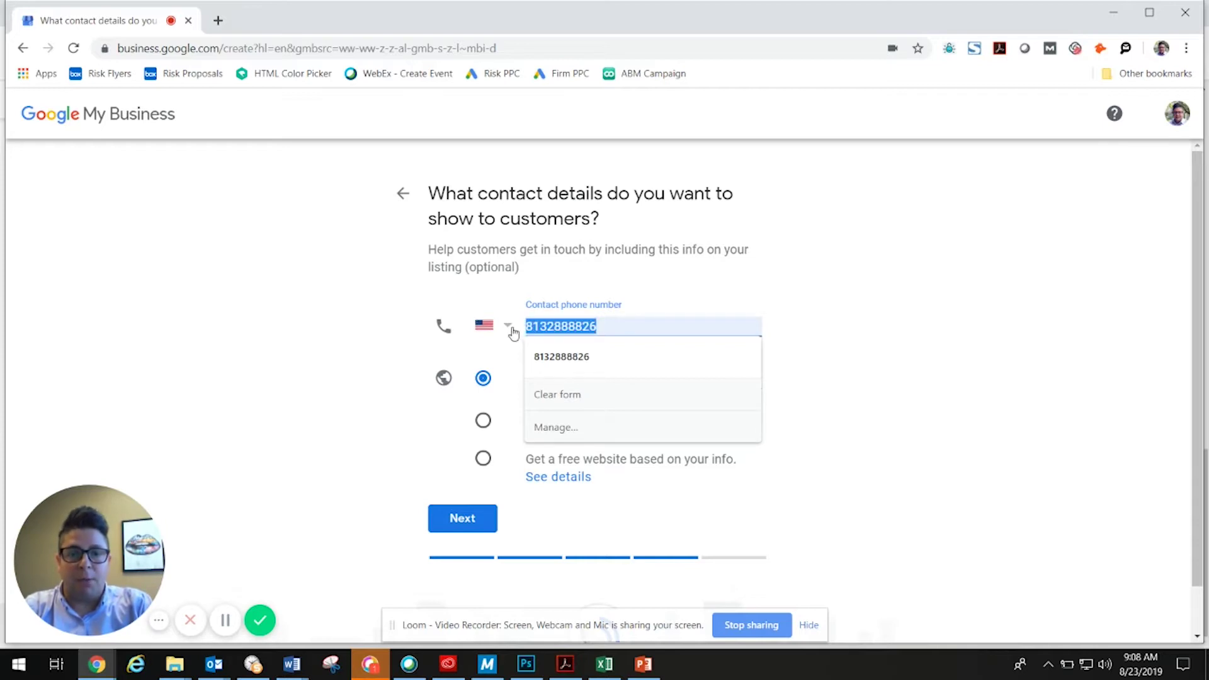
left_click(863, 354)
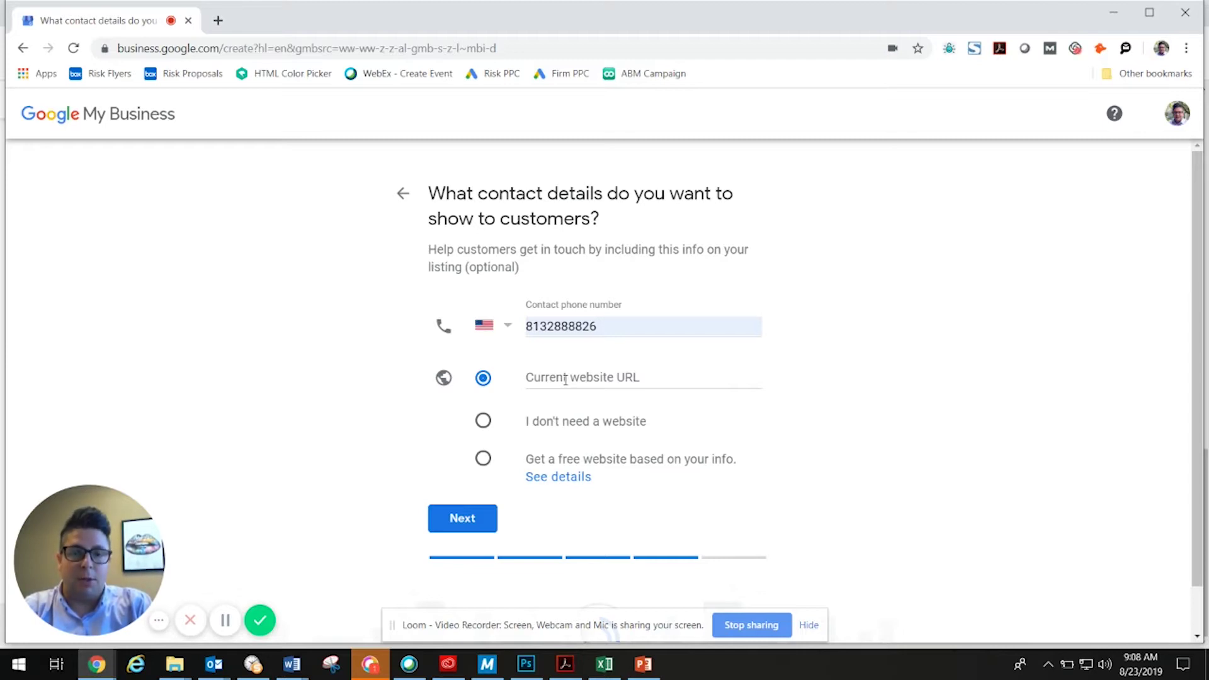
left_click(565, 380)
type("www.")
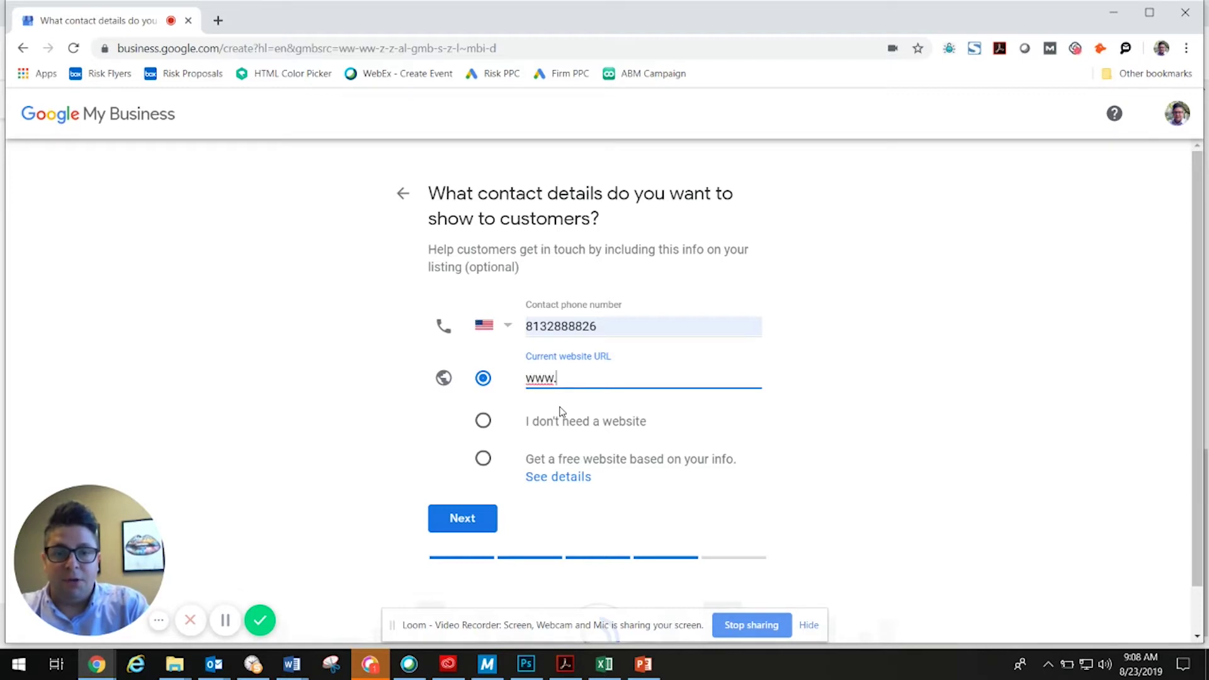
type("sohda")
key("BackSpace")
key("BackSpace")
key("BackSpace")
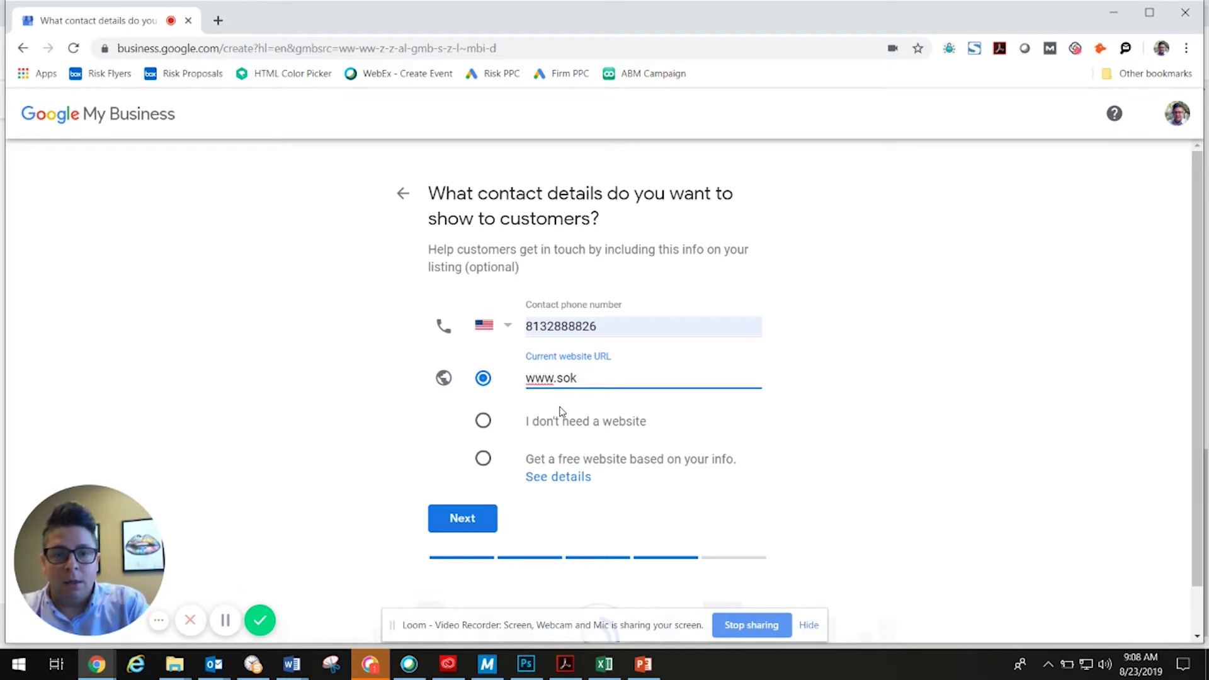
key("BackSpace")
type("koda")
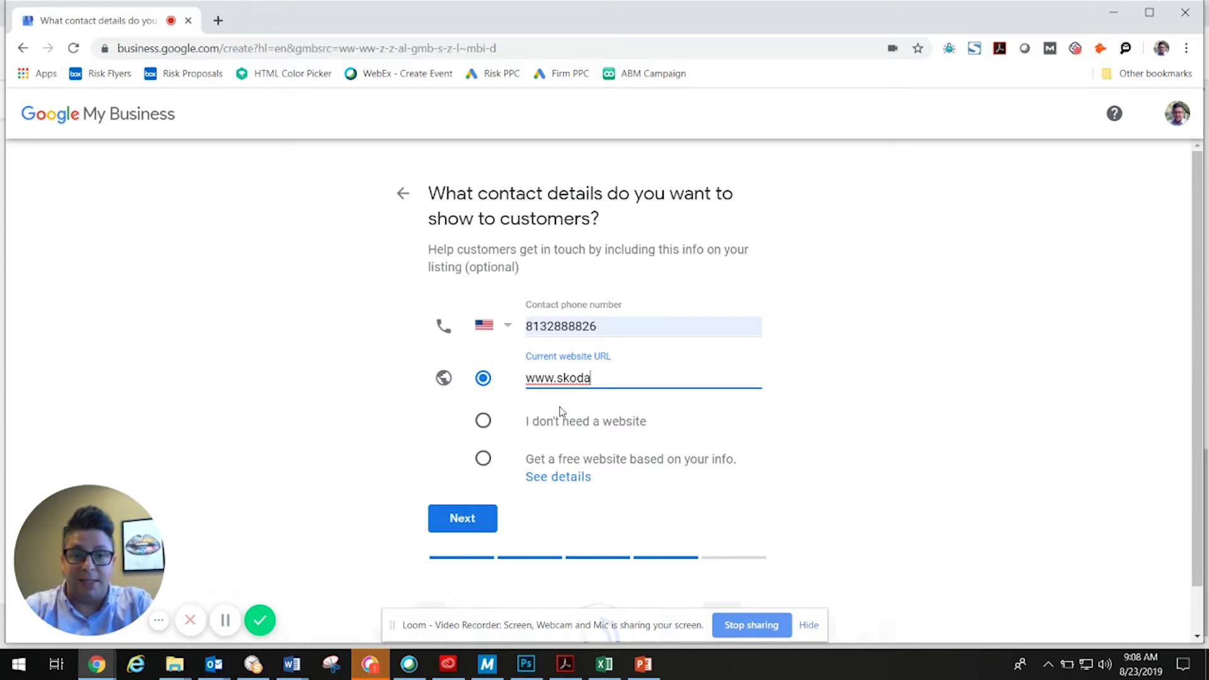
type("marketing.com/")
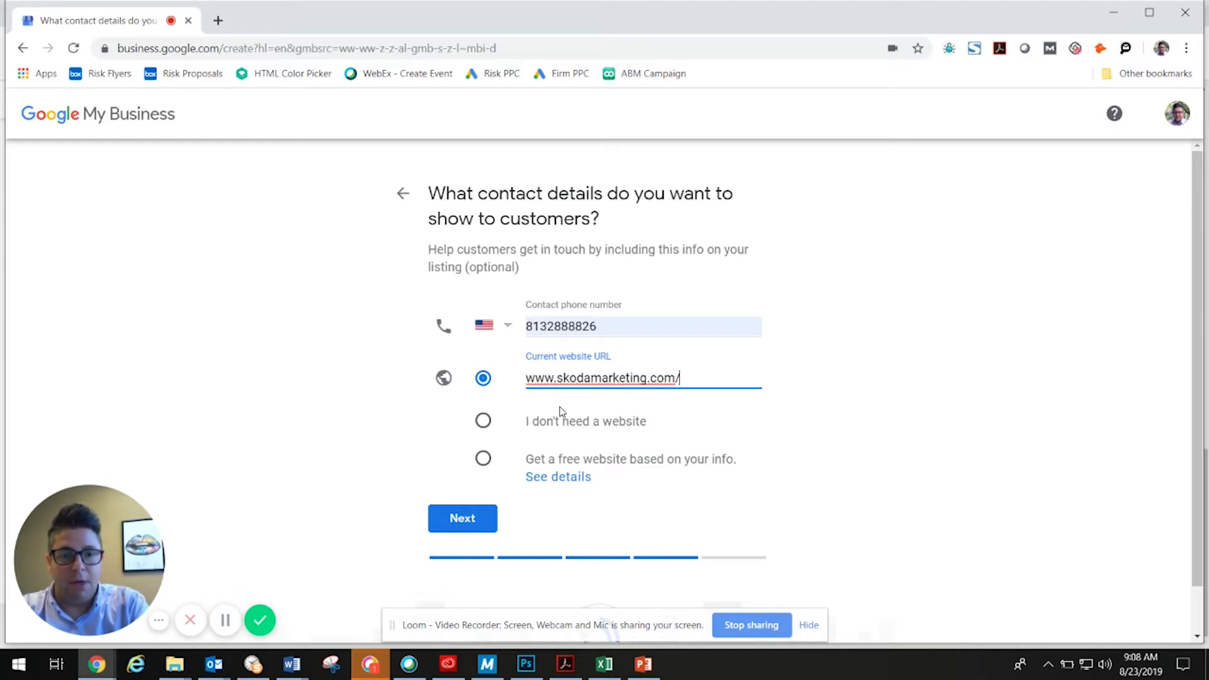
type("marketing")
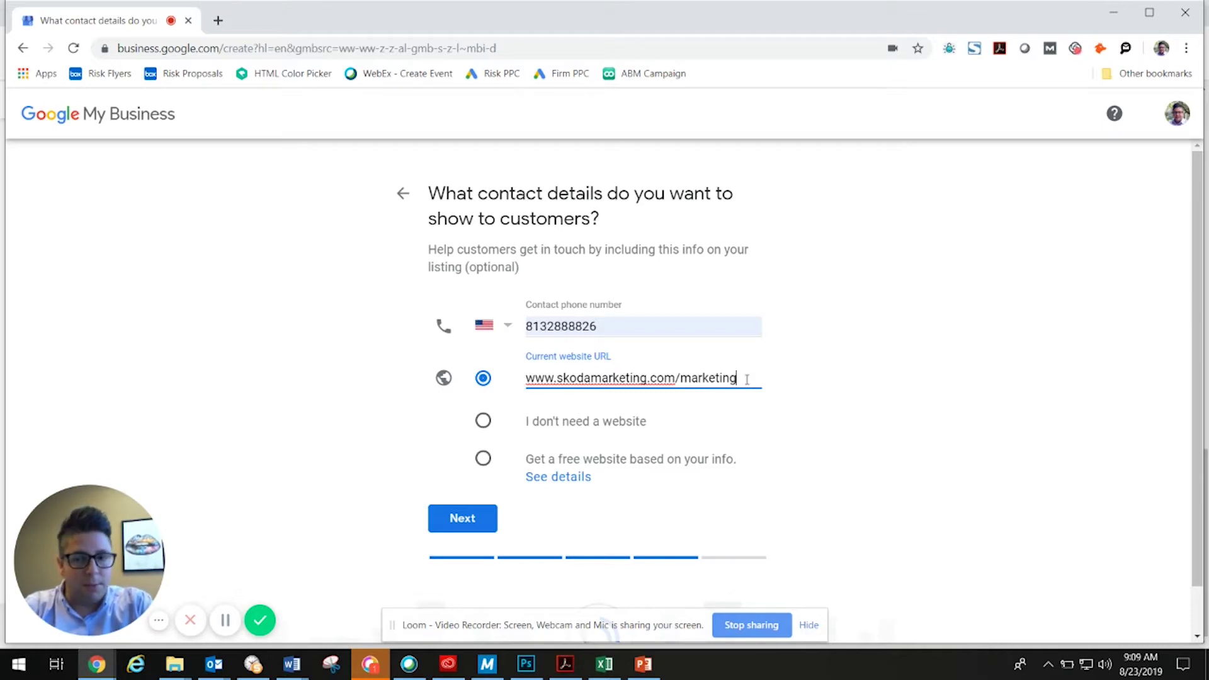
left_click(459, 525)
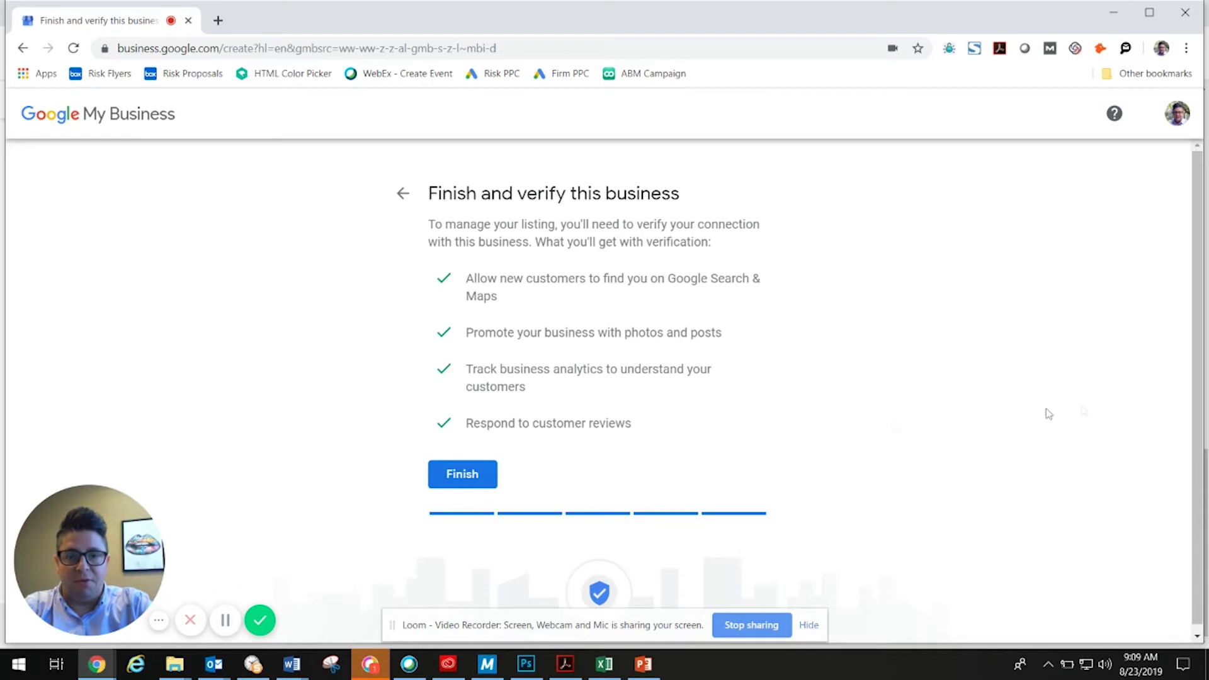
Finish creating the business listing so the 'Choose a way to verify' page appears.
left_click(449, 477)
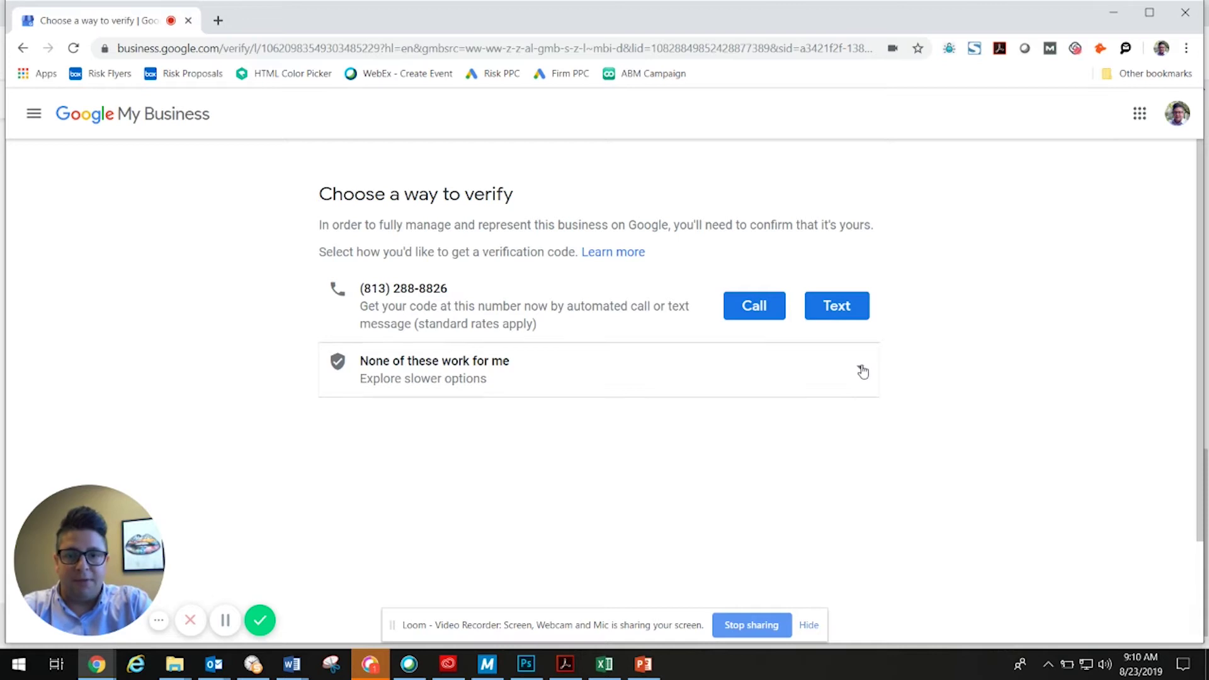
Under the slower verification options, set the postcard contact to the contact's name plus 'Do Not Throw Away'.
left_click(862, 372)
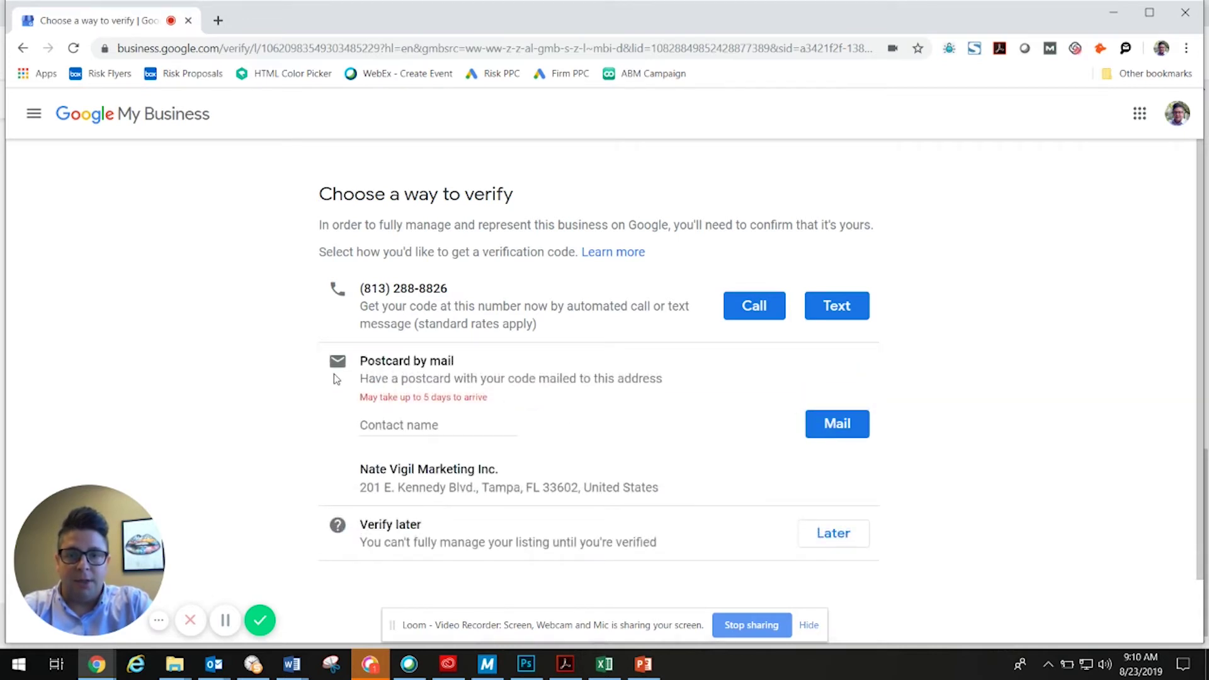
left_click(378, 425)
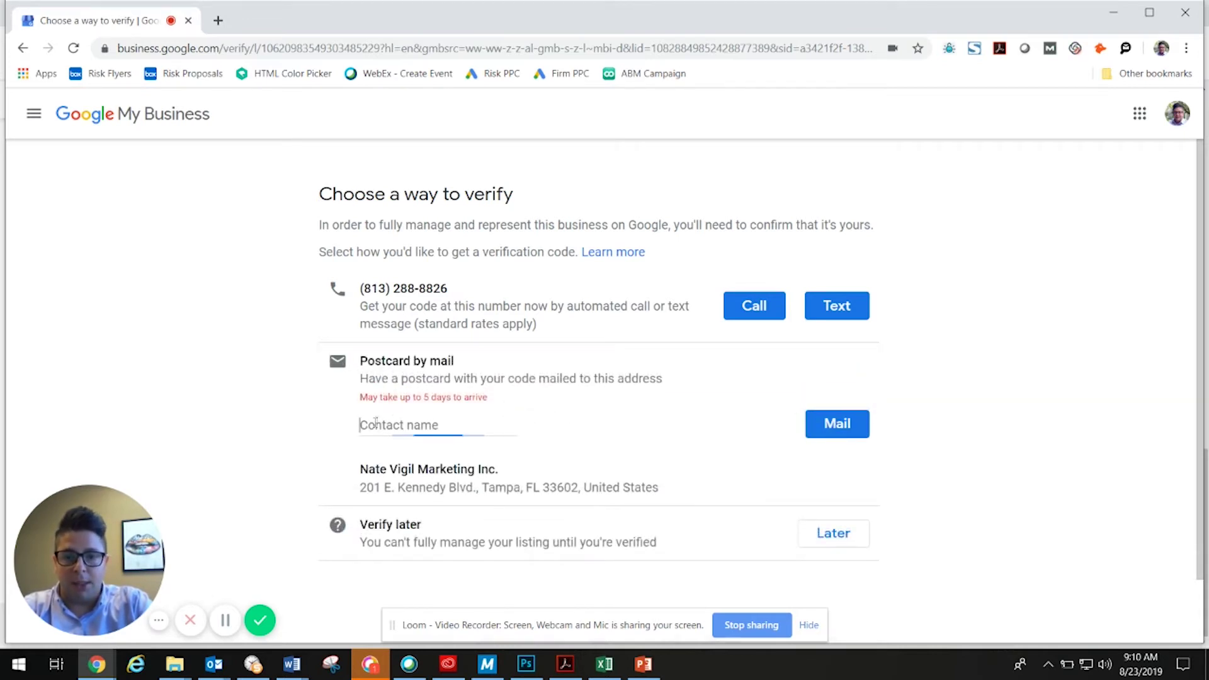
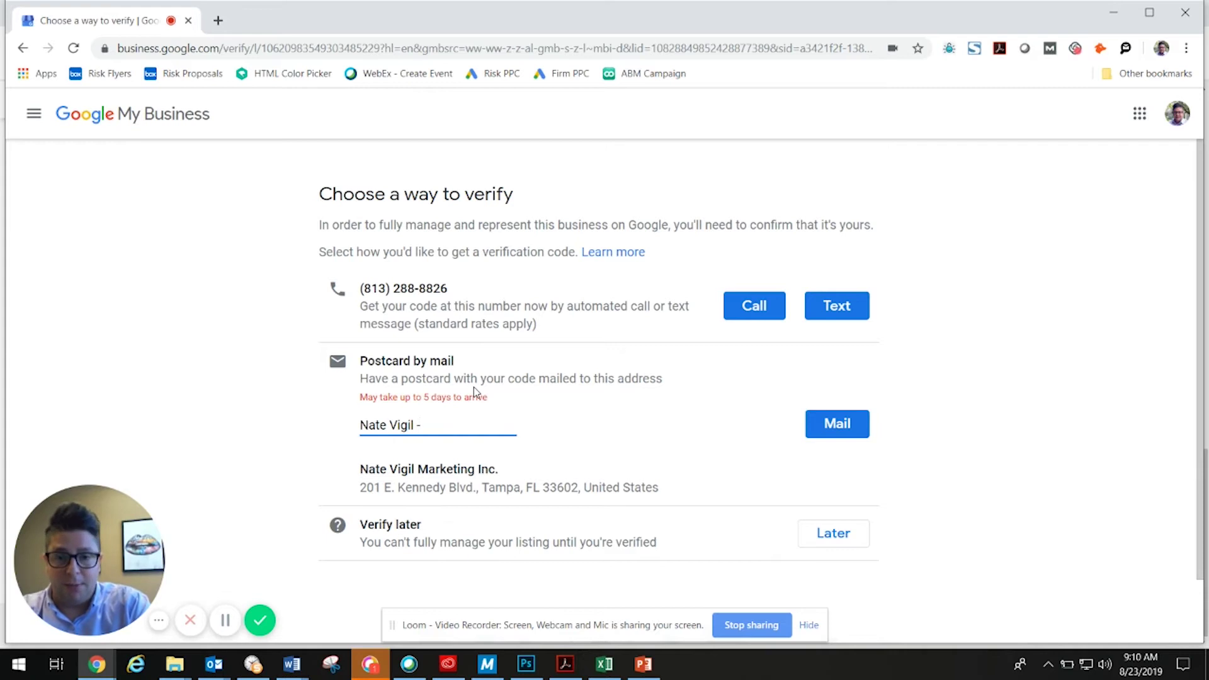
type("D")
key("BackSpace")
type("Do Not Thorw")
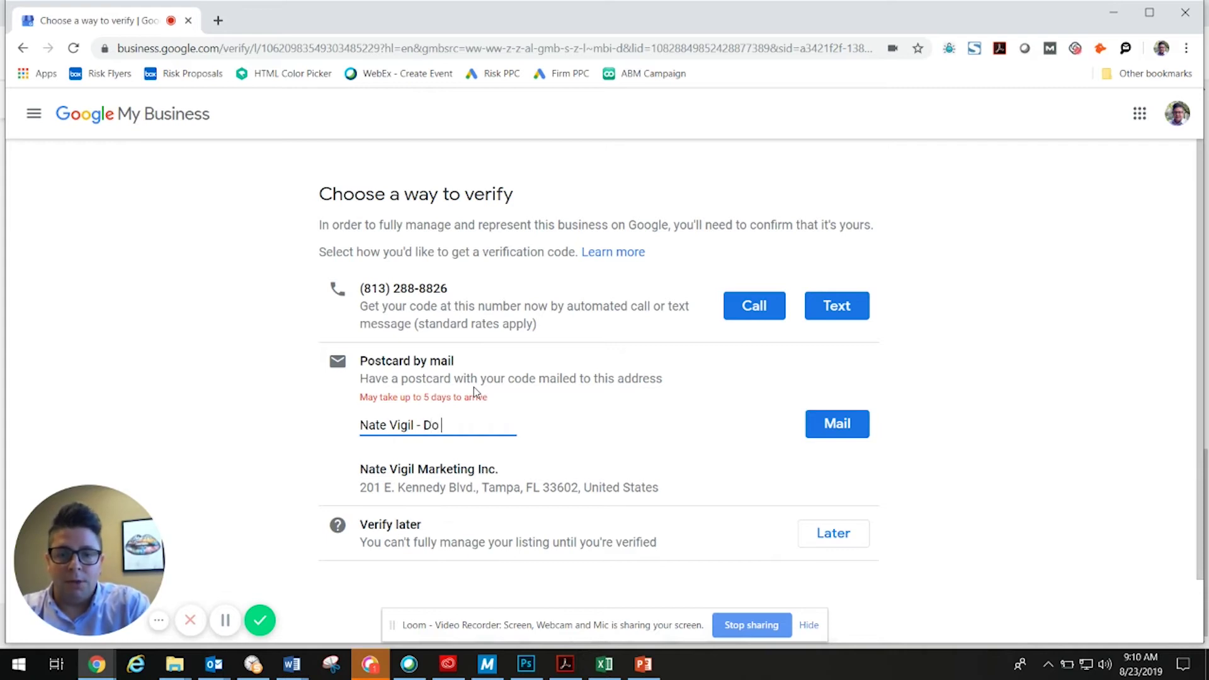
key("BackSpace")
key("BackSpace")
key("BackSpace")
type("row Away")
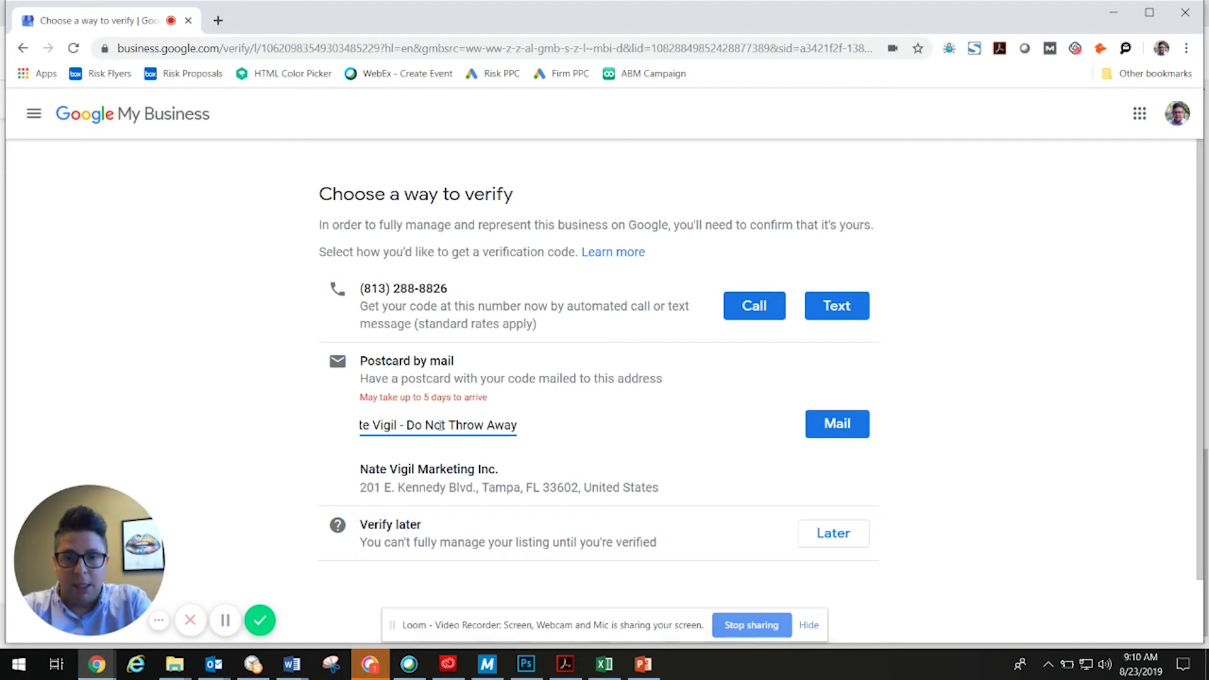
Review the postcard contact name and 5-day delivery note, then request the verification postcard by mail.
left_click(522, 427)
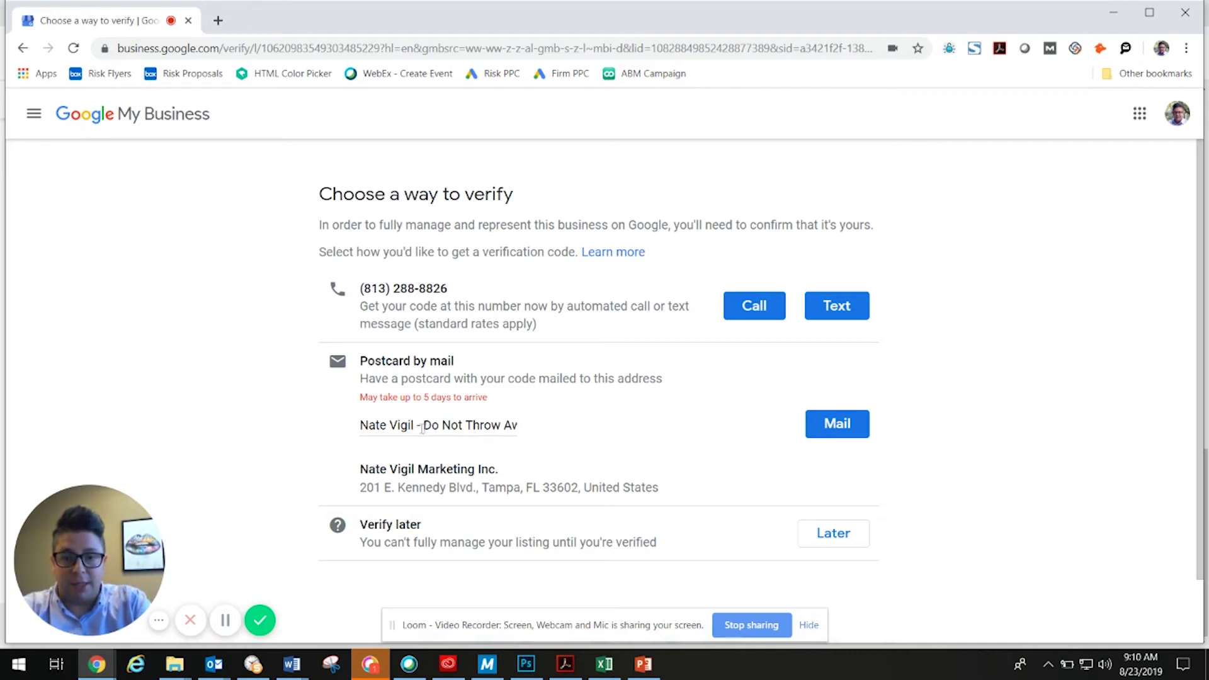
left_click_drag(423, 425, 536, 421)
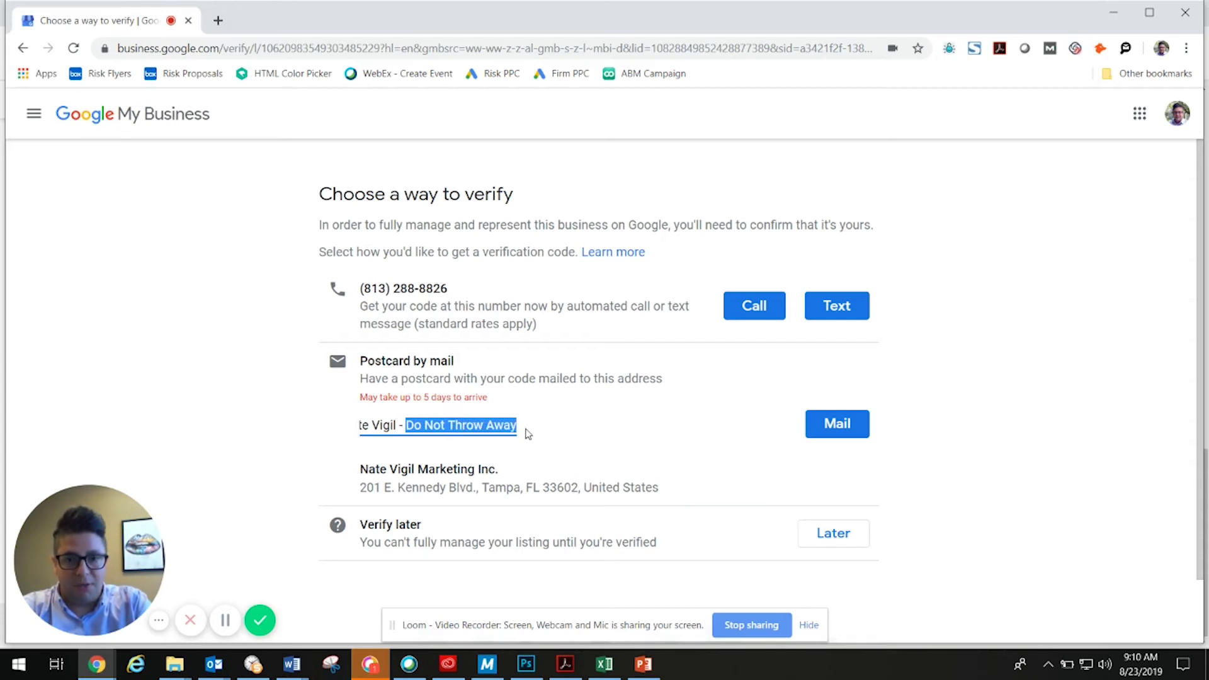
left_click_drag(495, 400, 346, 399)
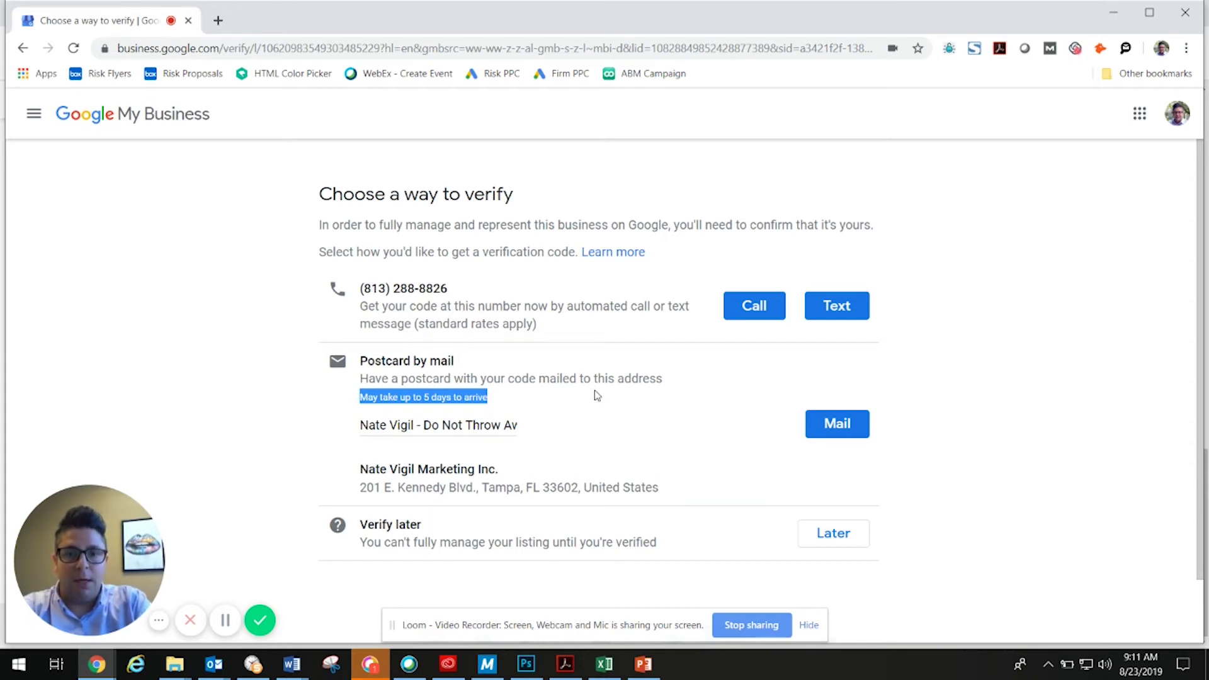
left_click(534, 402)
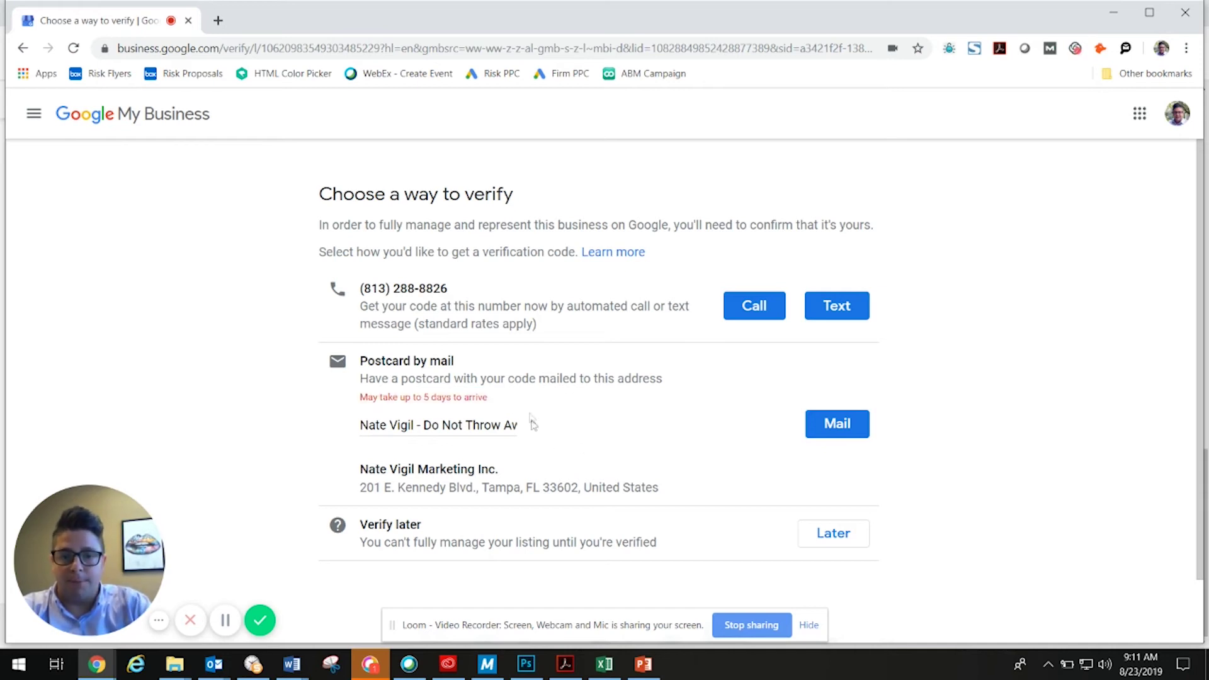
left_click(844, 429)
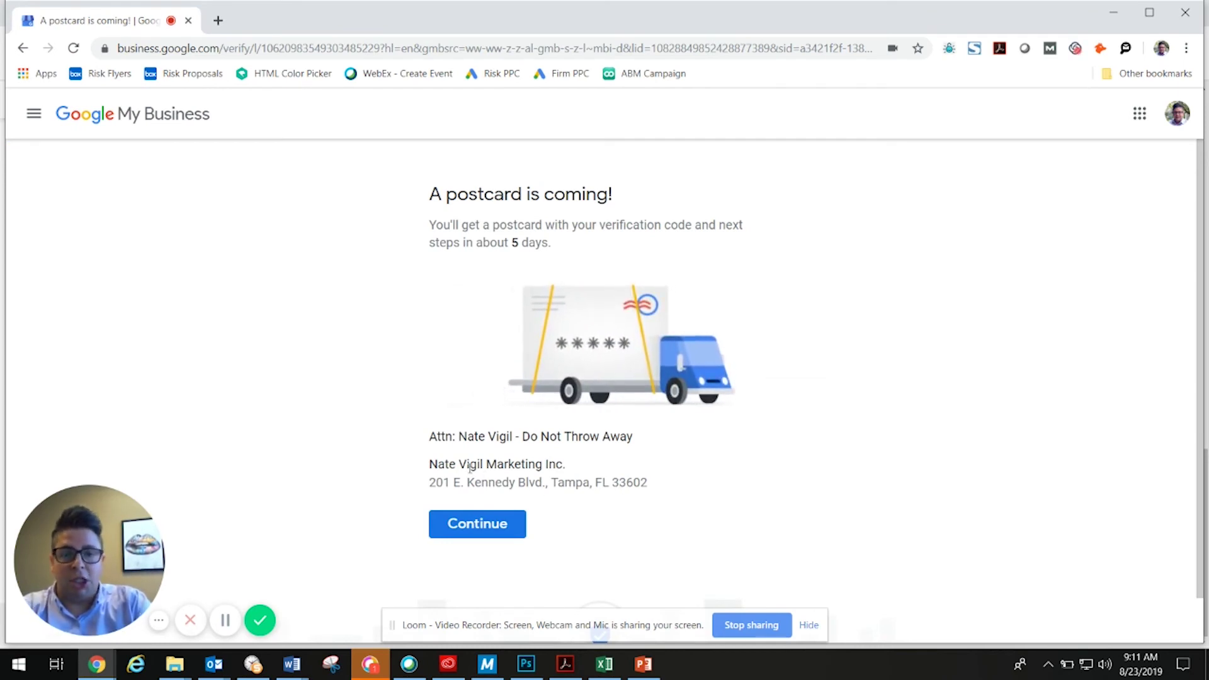
Check the business name and mailing address on 'A postcard is coming!', then continue to the dashboard.
left_click_drag(429, 465, 697, 488)
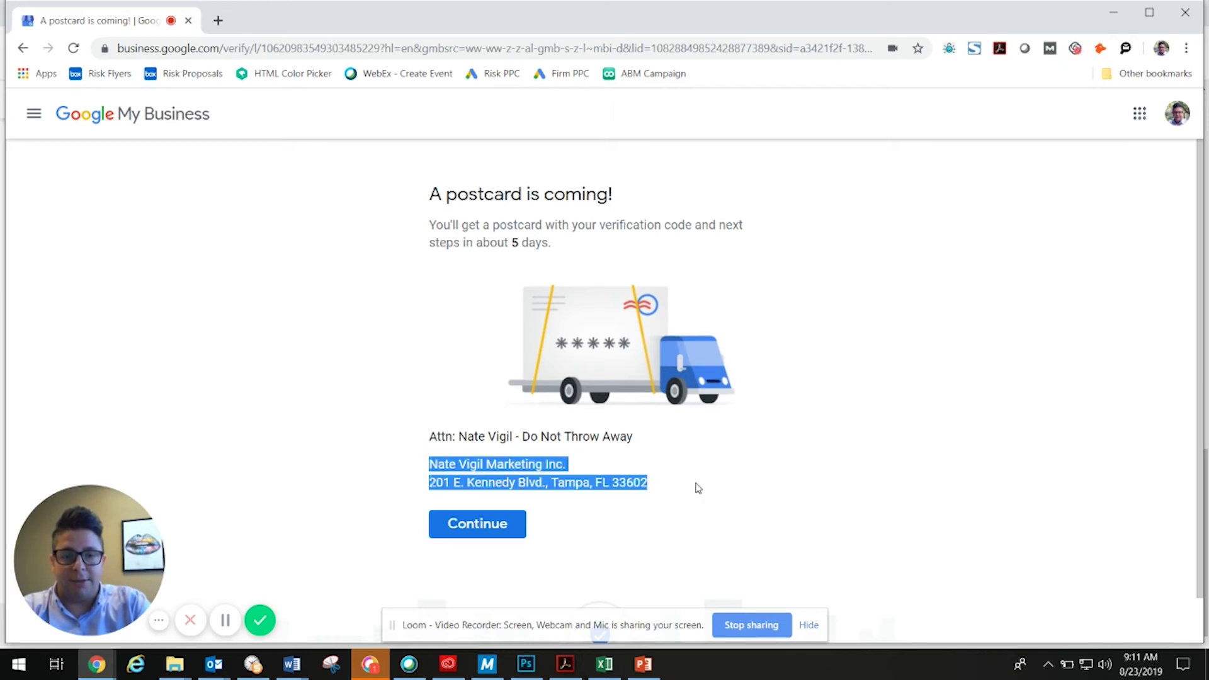
left_click(457, 533)
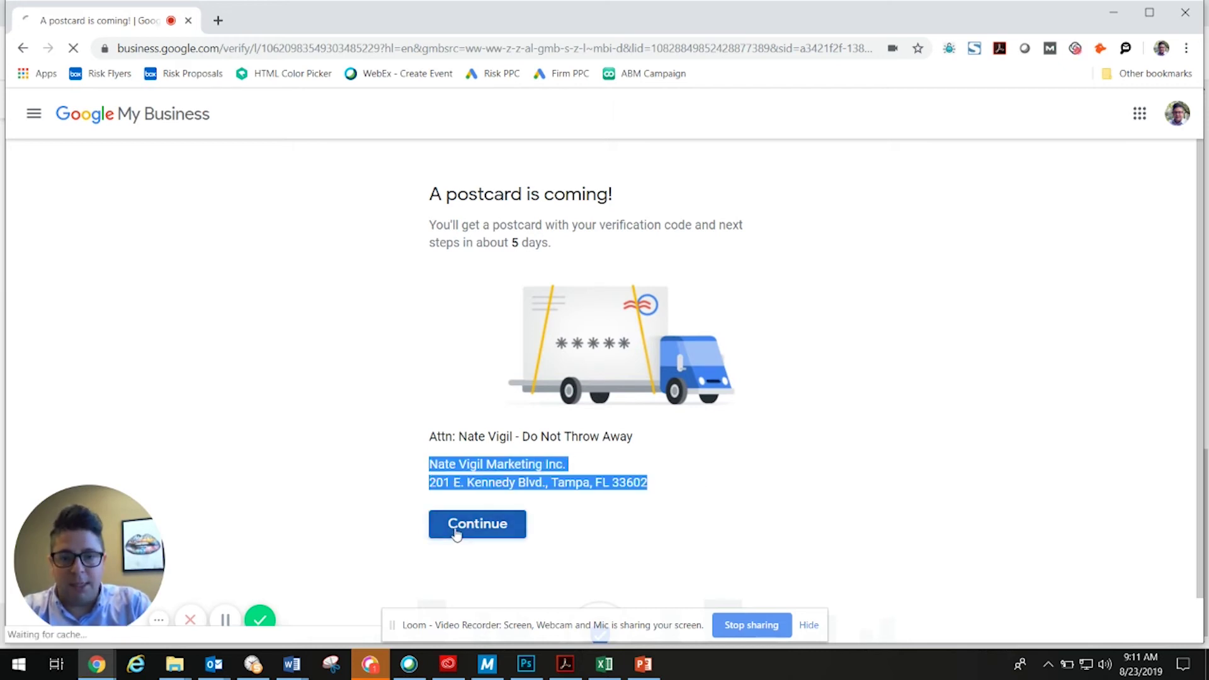